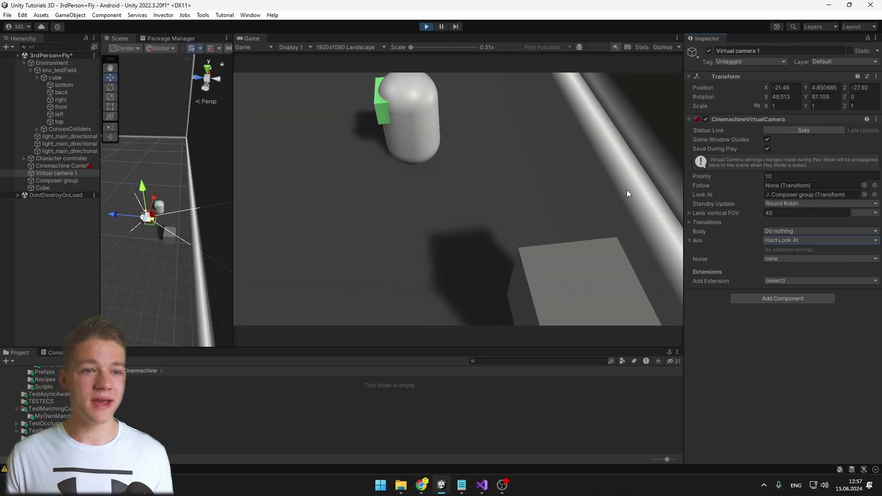
Assign the Character controller as Virtual camera 1's Look At target and test tracking with WASD movement
drag(49, 158, 727, 196)
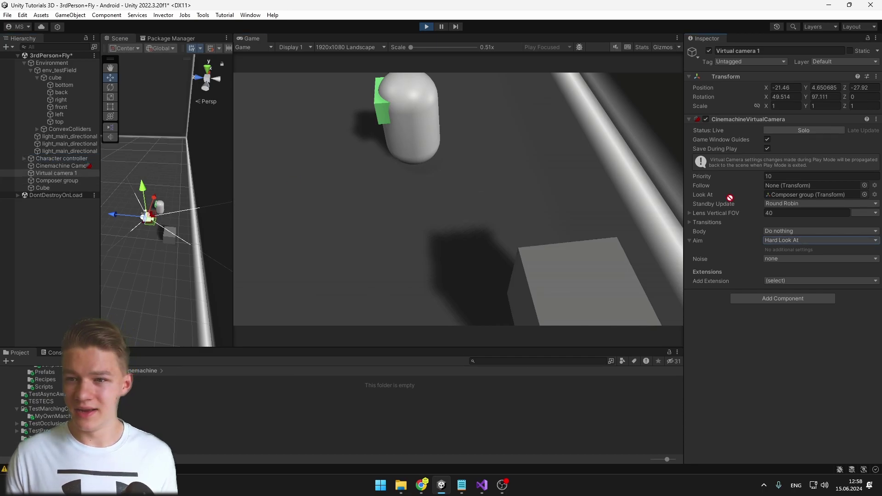
drag(787, 197, 787, 196)
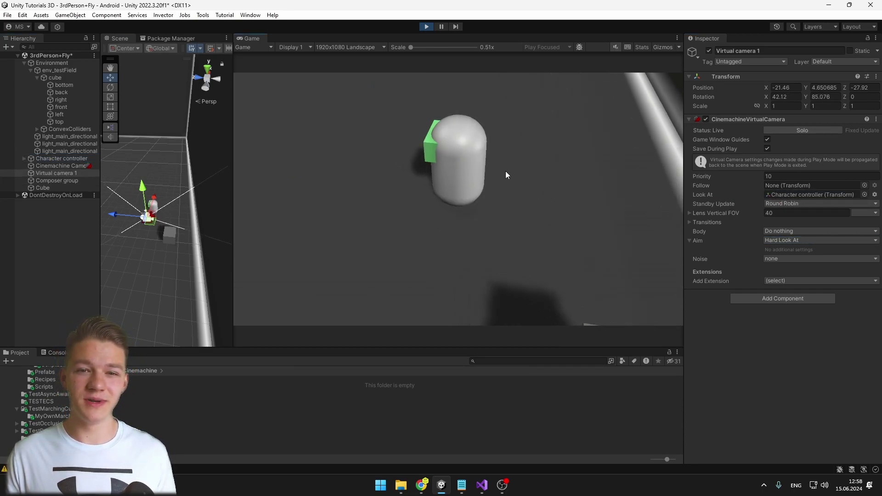
key(s)
key(a)
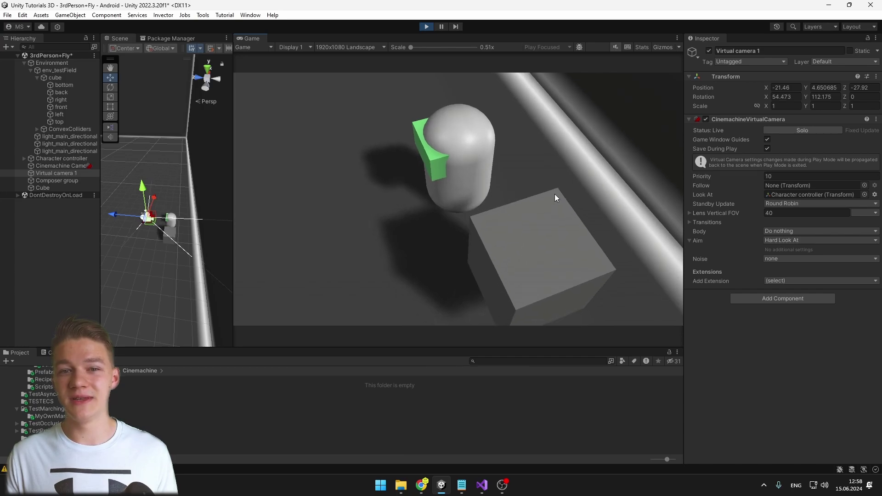
key(d)
key(w)
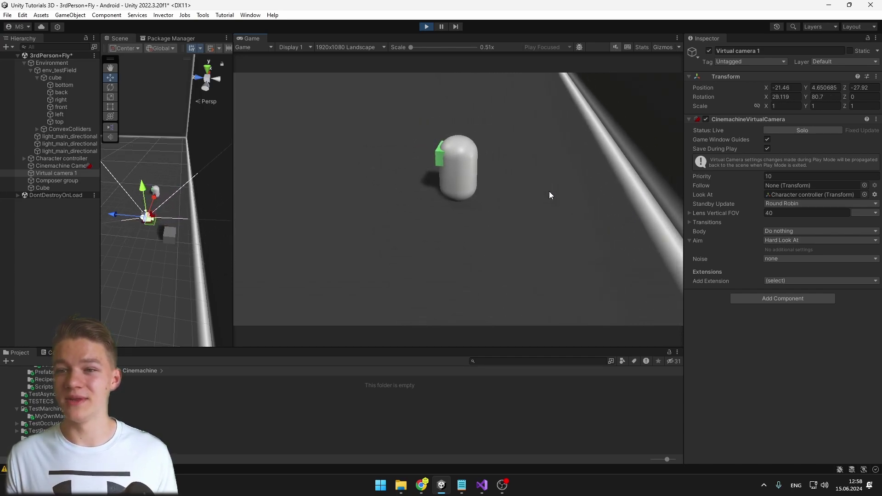
key(s)
key(s)
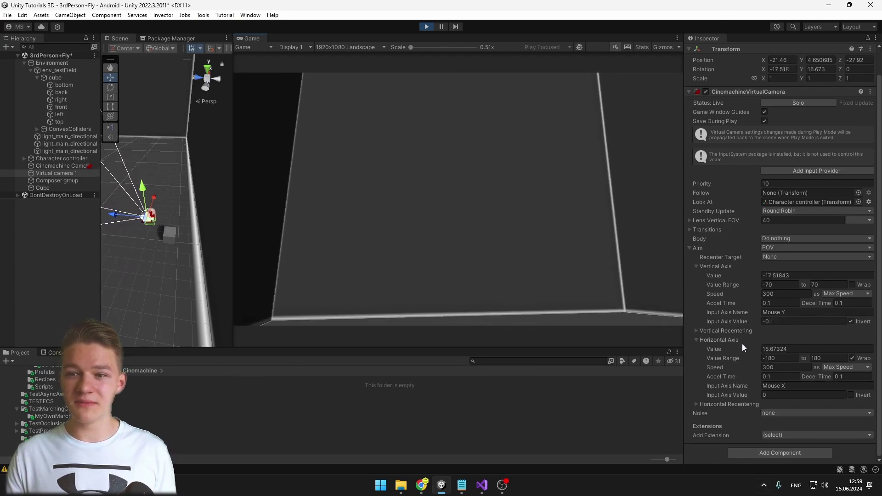
click(739, 349)
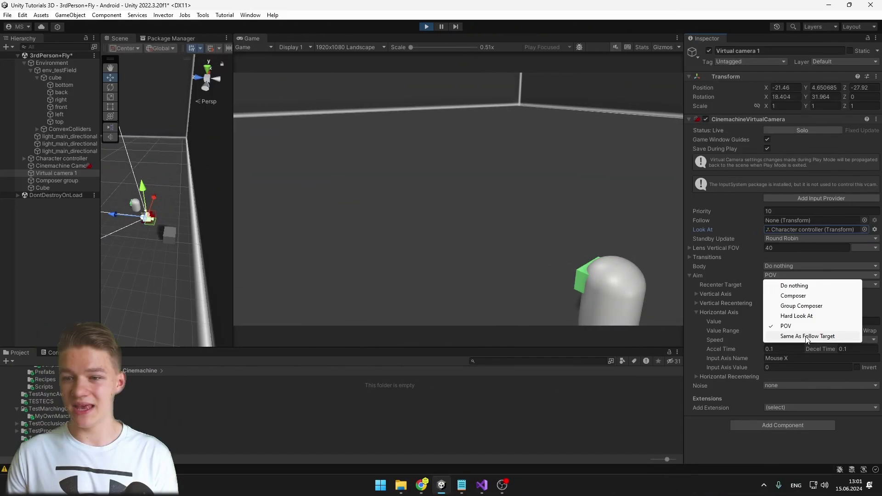
Set Aim to Same As Follow Target and make the Character controller the camera's Follow target
click(806, 335)
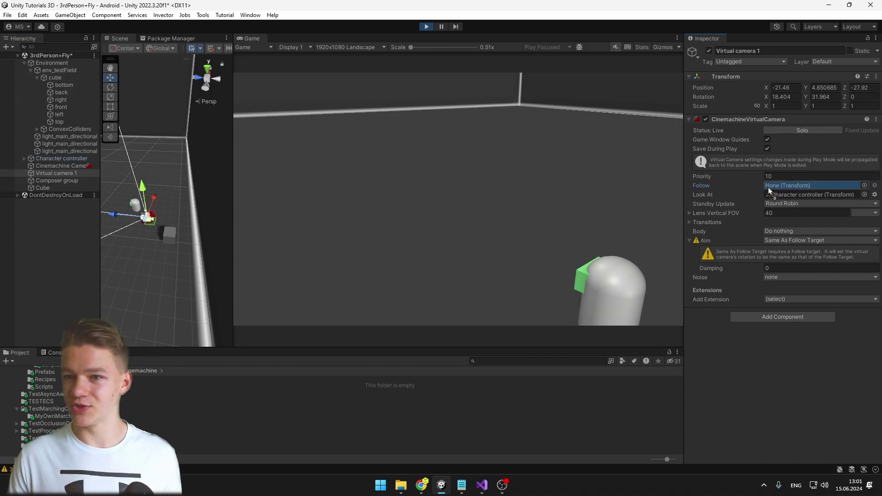
drag(767, 187, 770, 187)
click(369, 178)
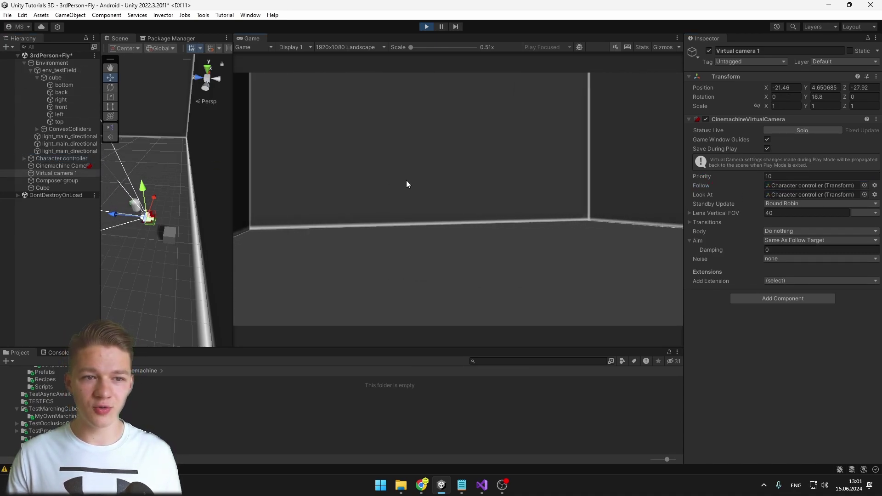
right_drag(140, 213, 195, 217)
Test the camera by turning the character, then reset Aim to Do nothing
click(522, 205)
key(a)
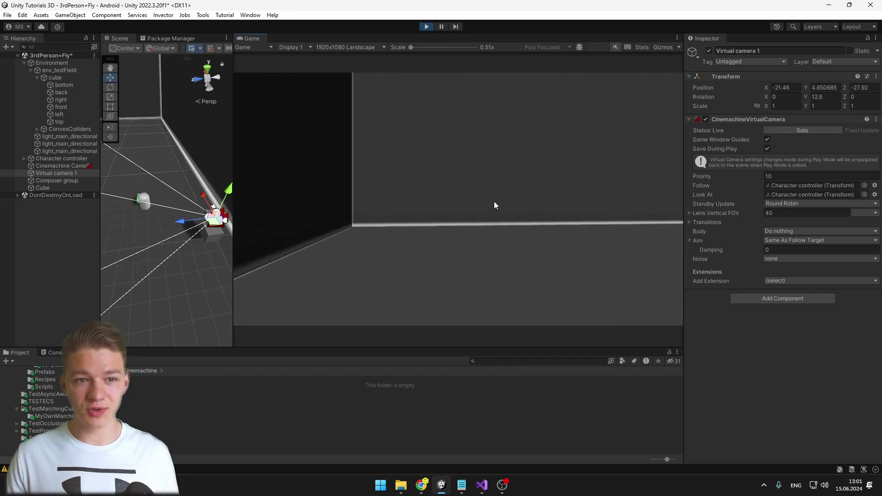
key(d)
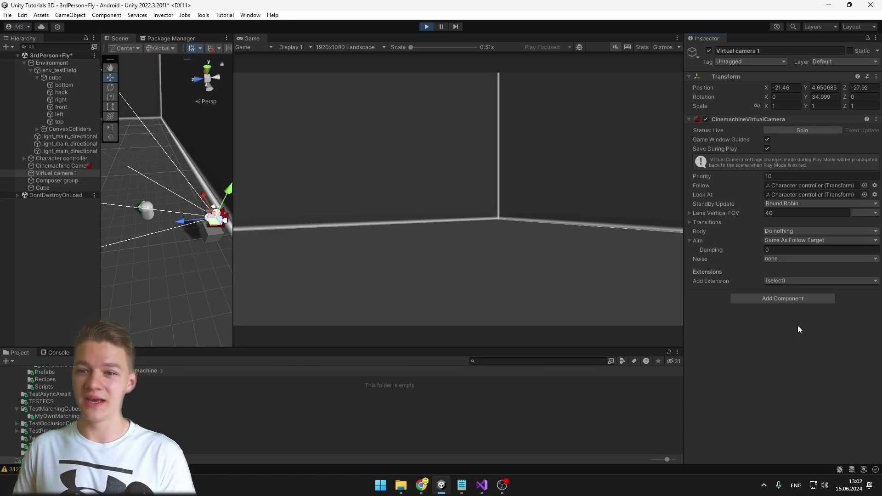
click(781, 241)
click(792, 250)
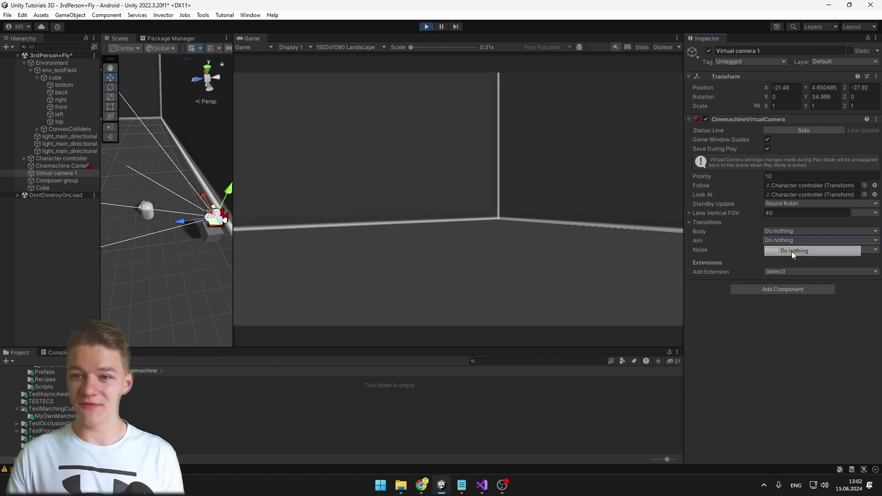
Try a 3rd Person Follow body and raise its Shoulder Offset Y while moving the character
click(784, 232)
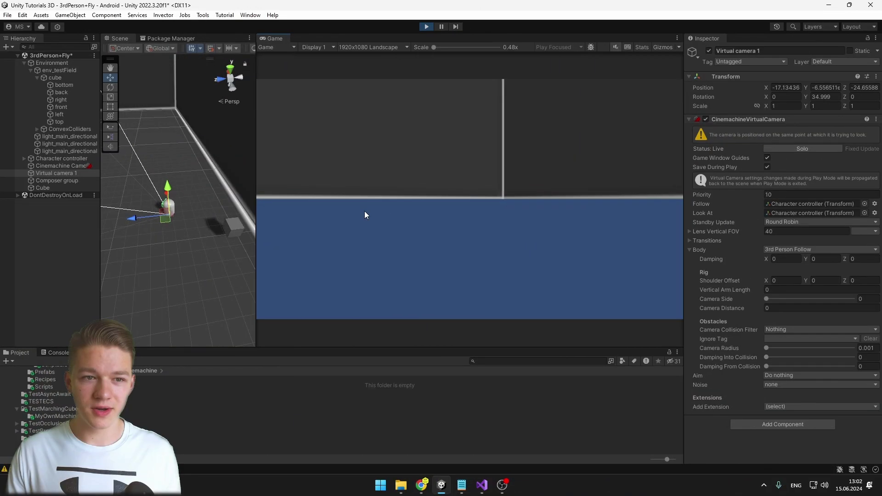
key(a)
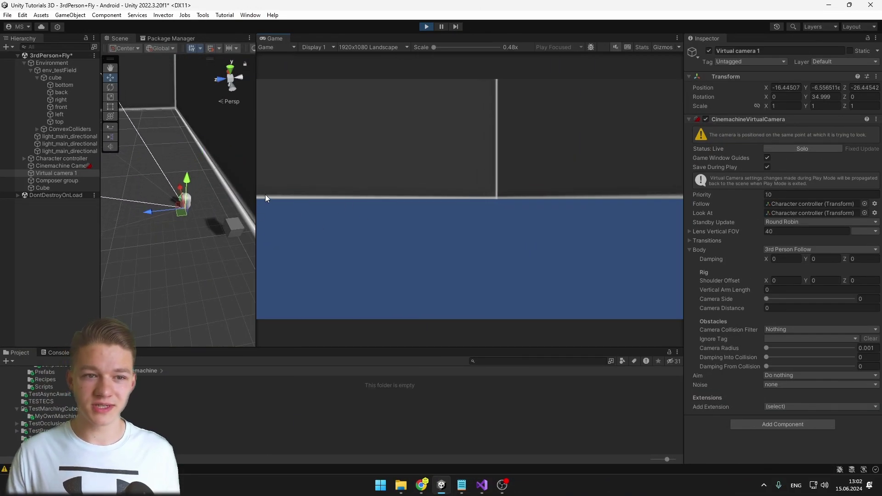
key(d)
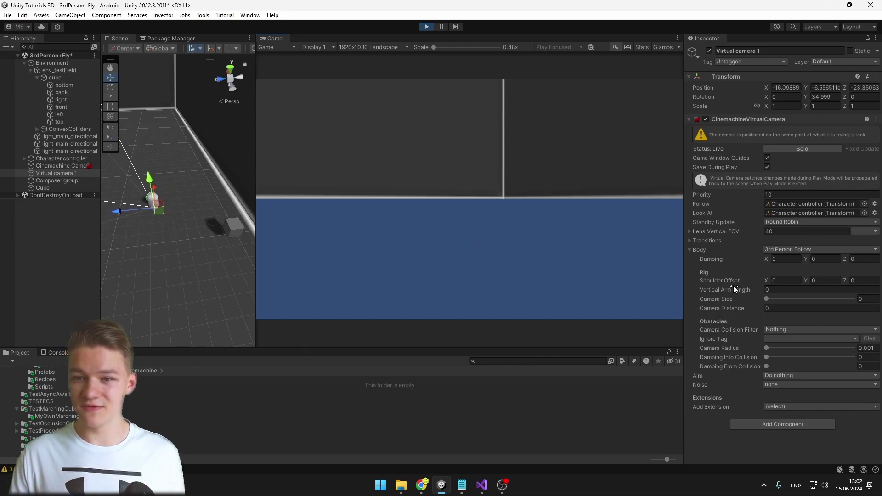
drag(811, 284, 856, 274)
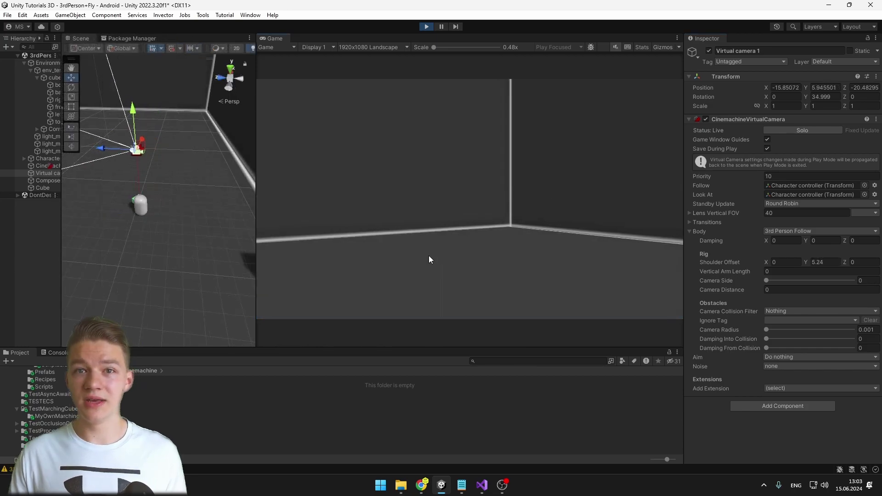
key(d)
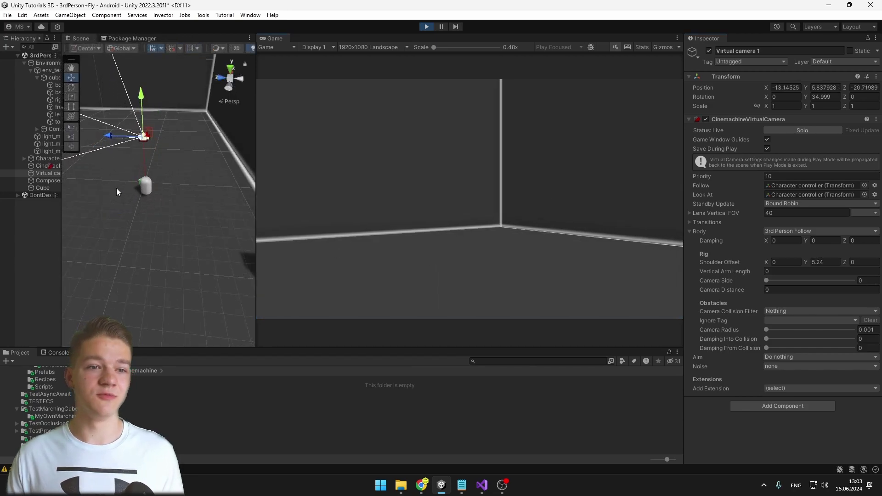
key(s)
Test the follow camera, then change the Body to Framing Transposer at Camera Distance 10
key(d)
key(s)
key(a)
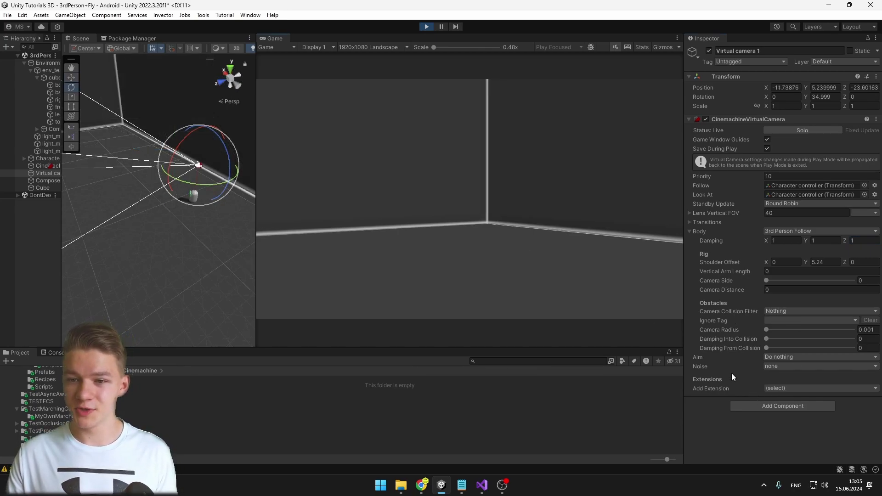
click(773, 357)
click(780, 376)
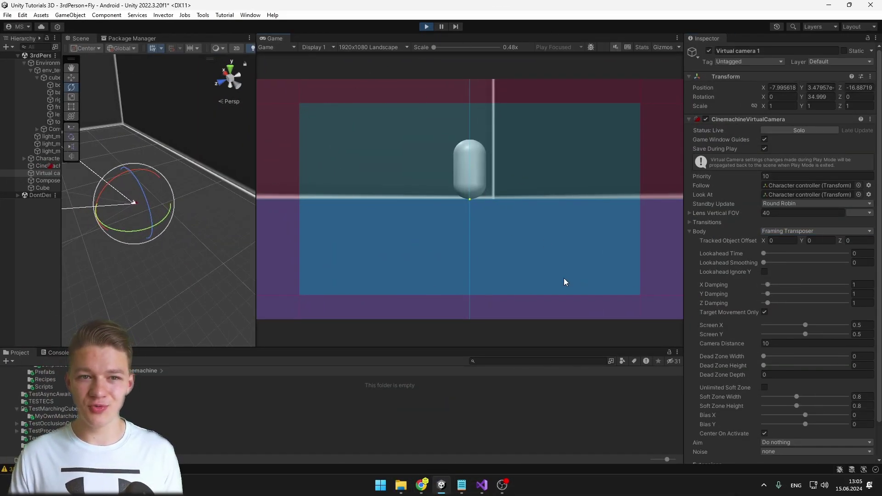
Test the framing with the moving character and raise Tracked Object Offset Y to 2.08
key(w)
key(a)
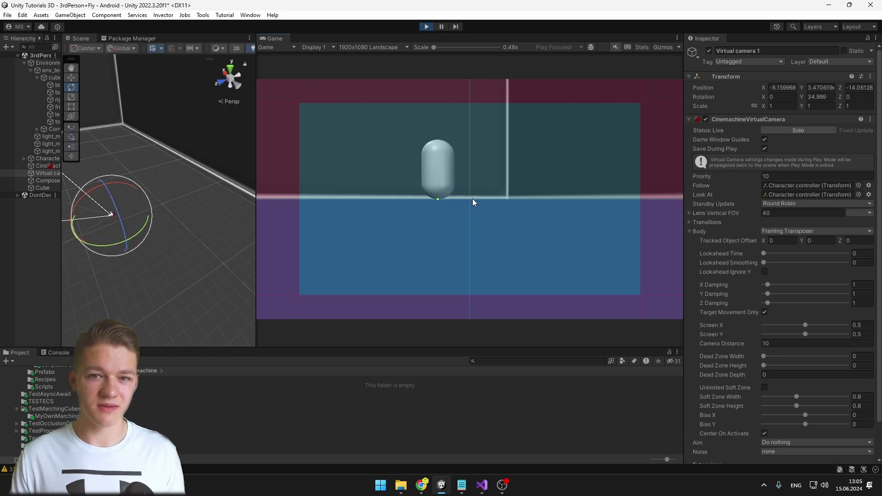
key(d)
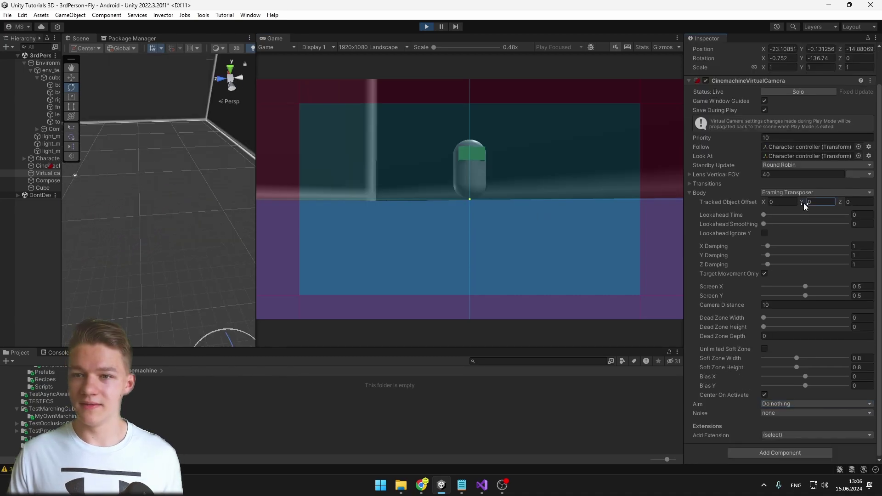
drag(803, 203, 839, 208)
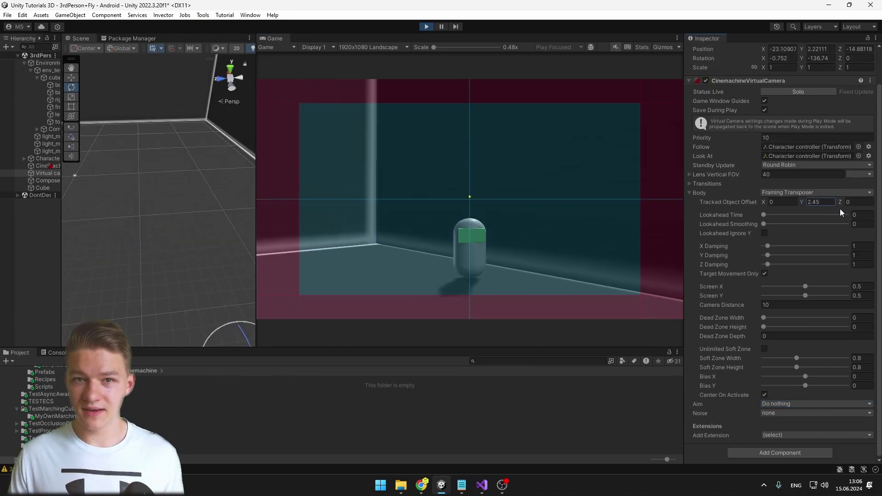
Set Aim to Composer with Tracked Object Offset Z 2.54 and test it by steering the character
click(775, 405)
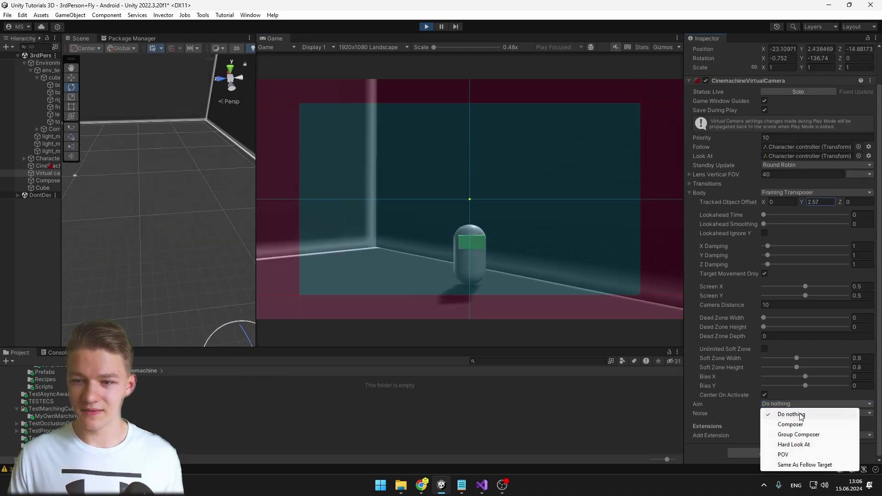
click(798, 427)
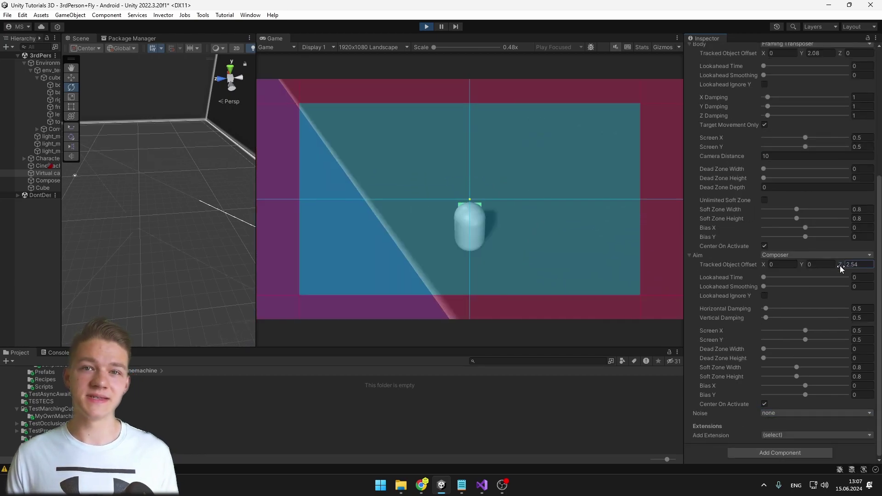
click(839, 266)
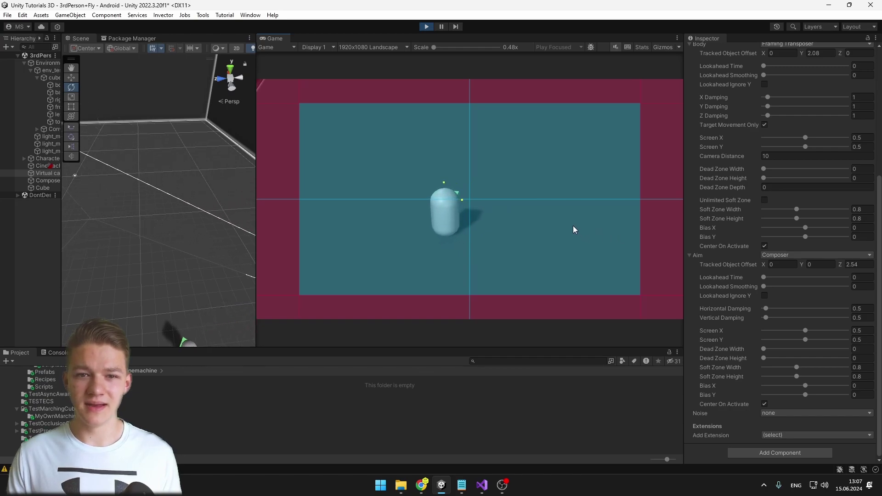
key(d)
key(a)
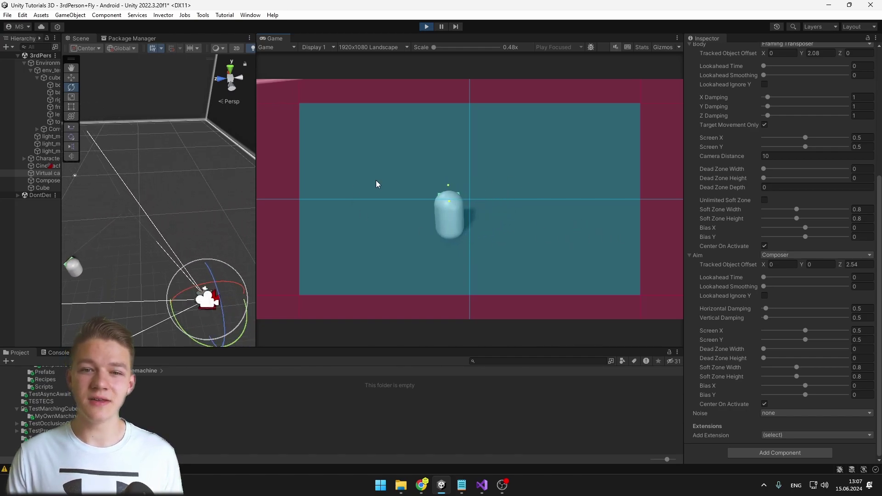
key(d)
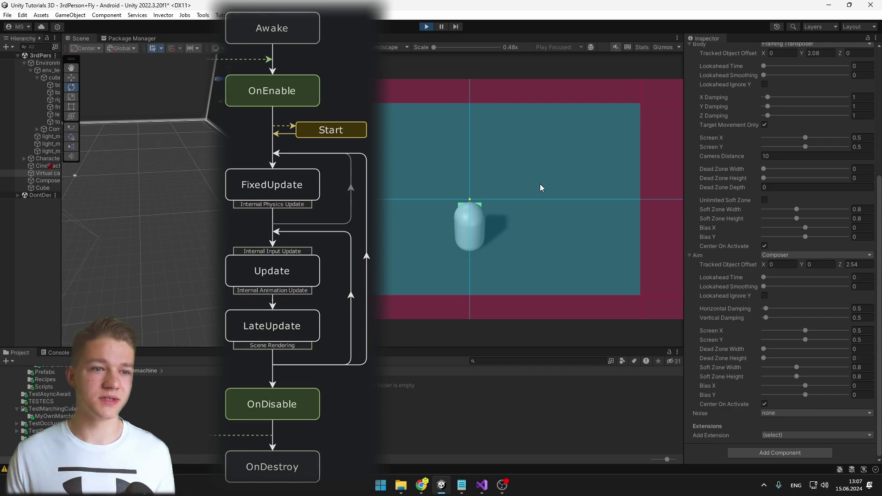
Change the Cinemachine Camera's CinemachineBrain Update Method to Fixed Update and test the smoother following
drag(62, 256, 111, 261)
click(62, 166)
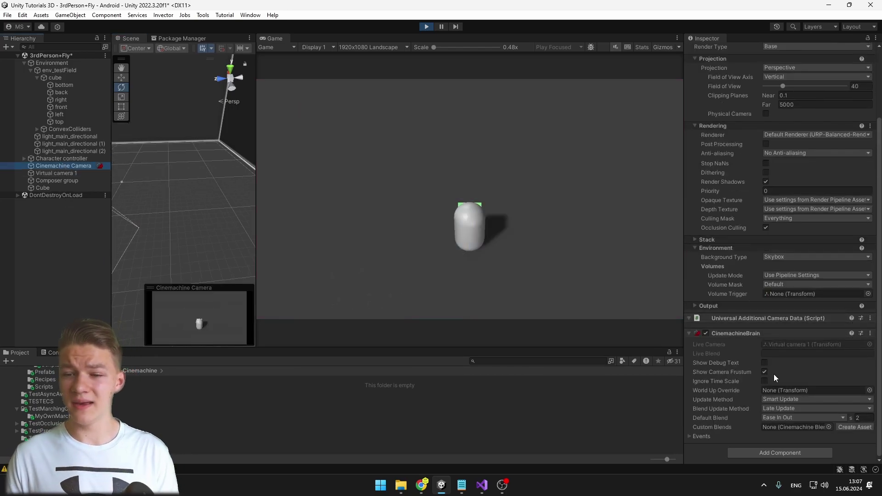
click(800, 399)
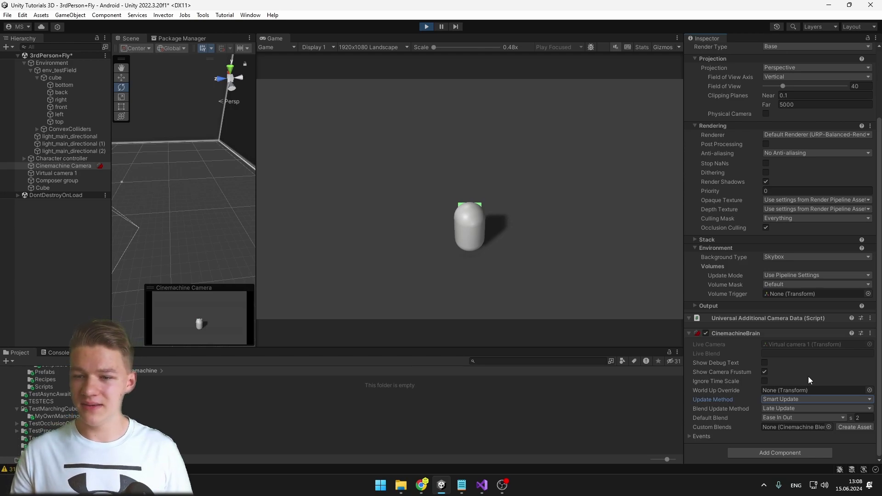
click(800, 399)
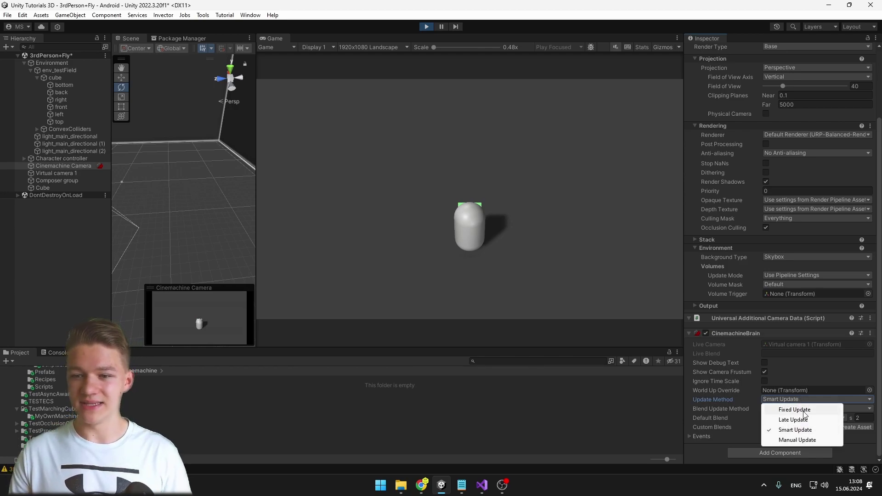
click(803, 410)
click(543, 186)
key(w)
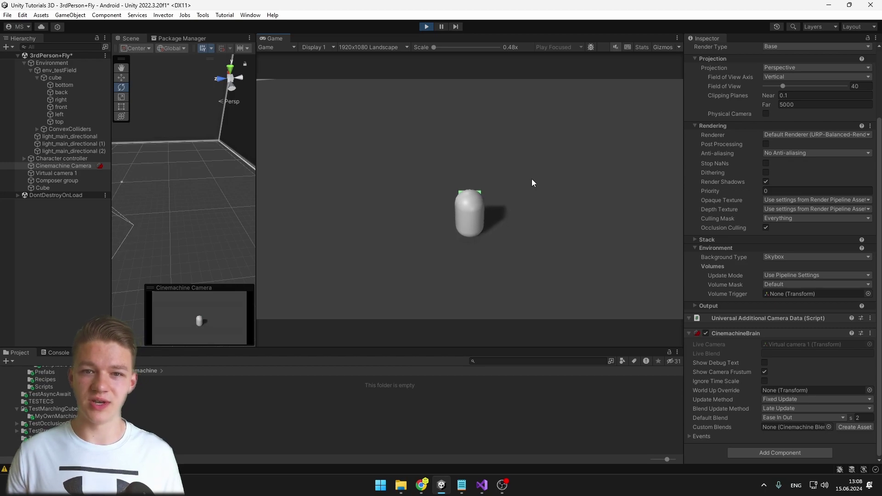
key(d)
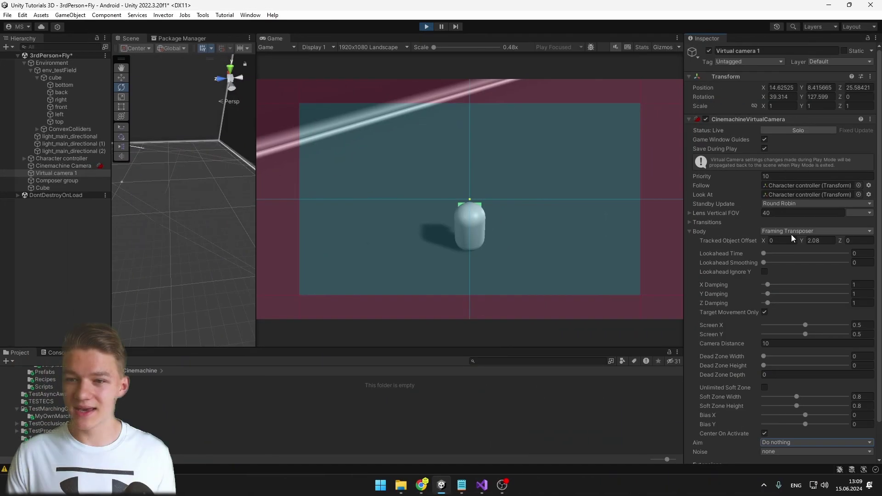
Set Body to Hard Lock To Target with Damping 2.96 and check it trails the moving capsule
click(792, 232)
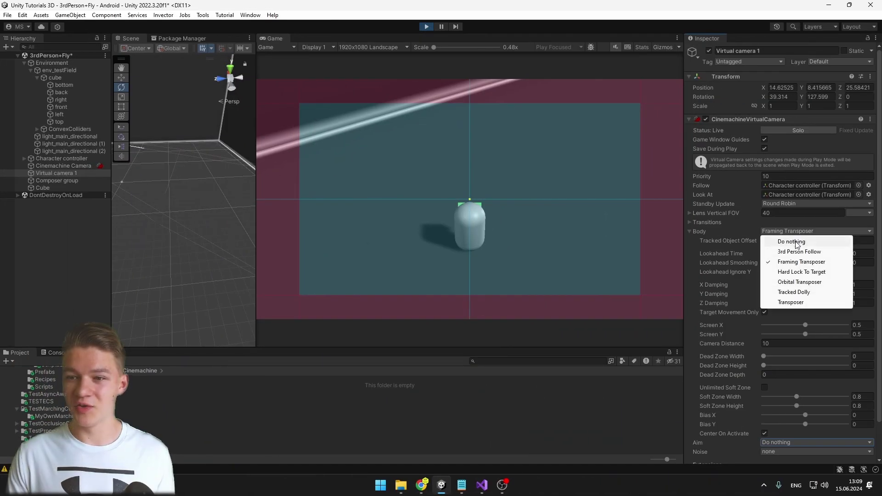
click(803, 272)
right_drag(190, 207, 161, 190)
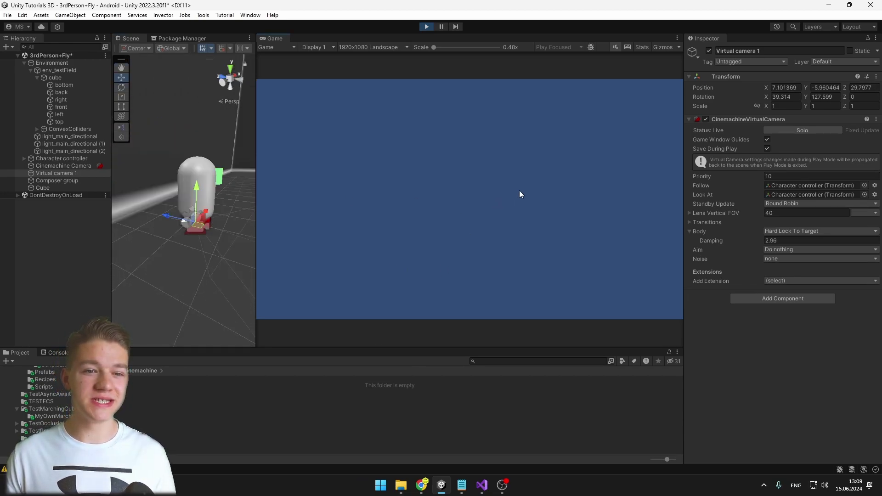
key(d)
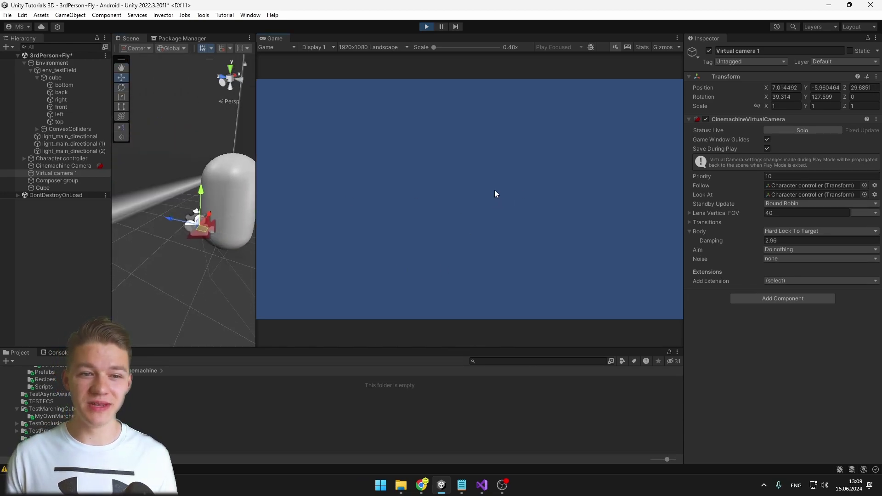
alt+drag(161, 230, 304, 220)
right_drag(304, 223, 294, 224)
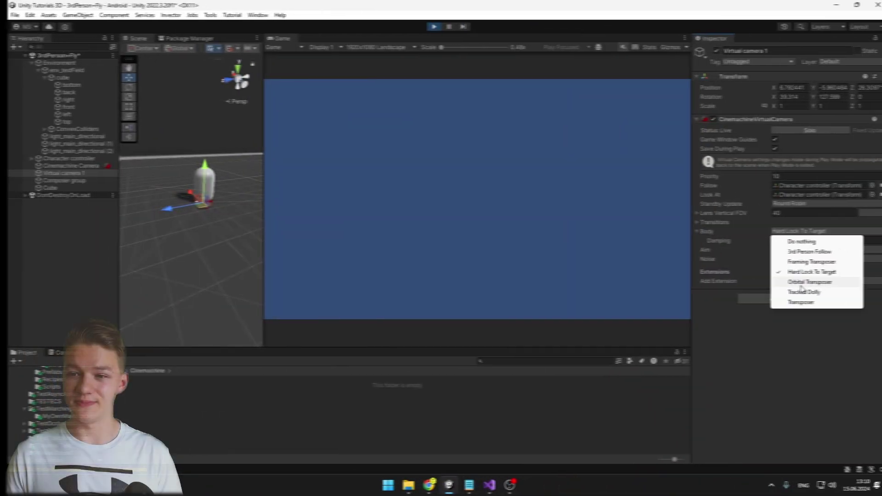
Switch the Body to Orbital Transposer, raise the Follow Offset Y, and set Aim to Composer
click(797, 284)
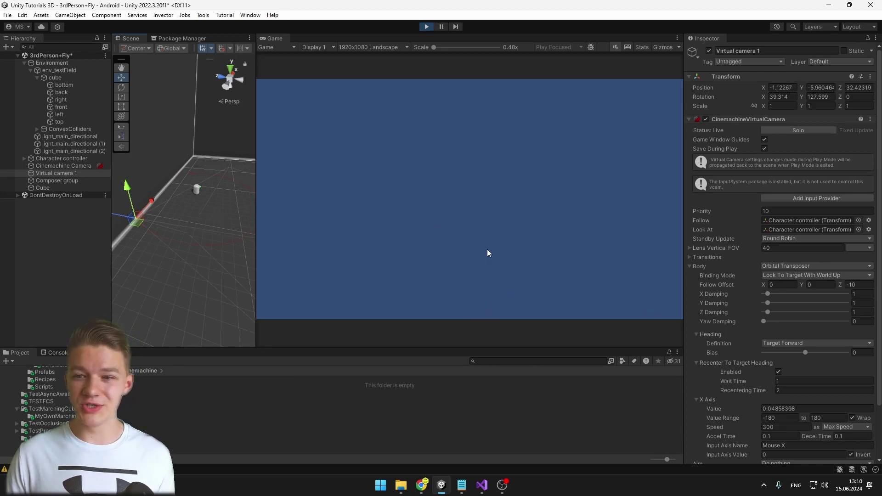
drag(803, 287, 864, 284)
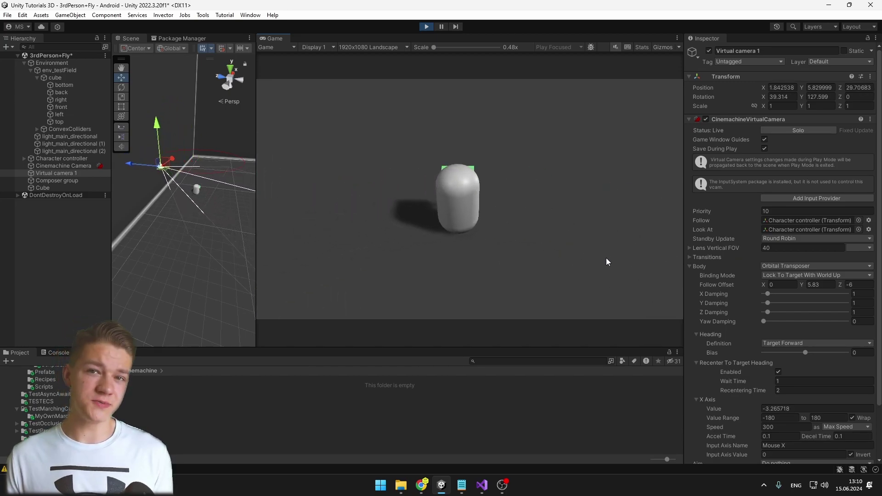
scroll(710, 327, down, 3)
click(766, 404)
click(795, 425)
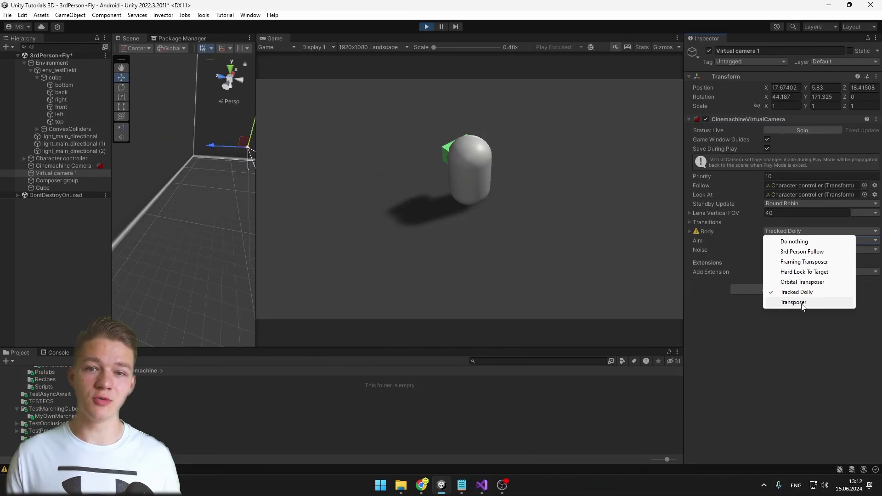
Set the Body to Transposer, test following with WASD movement, and check the Binding Mode options
click(801, 303)
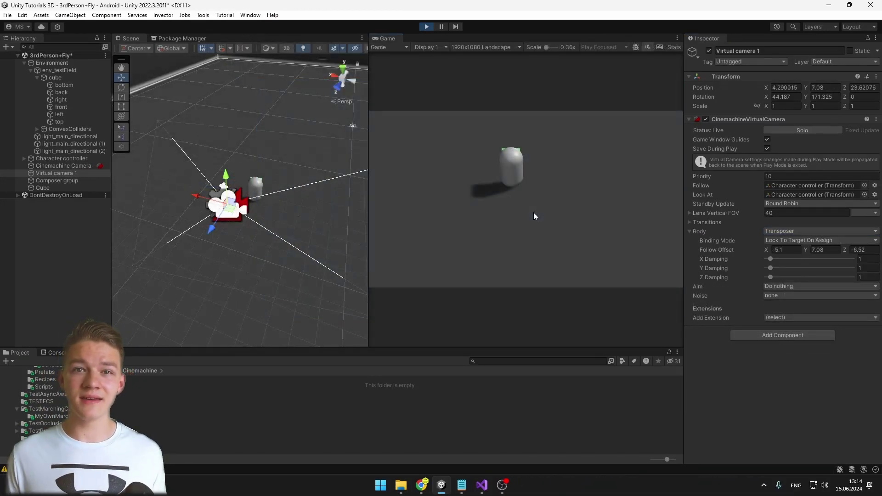
key(a)
key(w)
key(s)
key(d)
key(w)
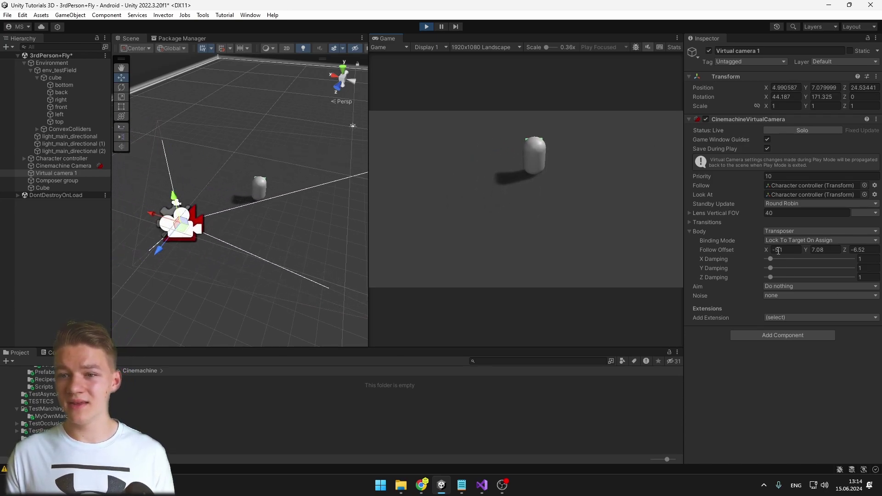
click(783, 241)
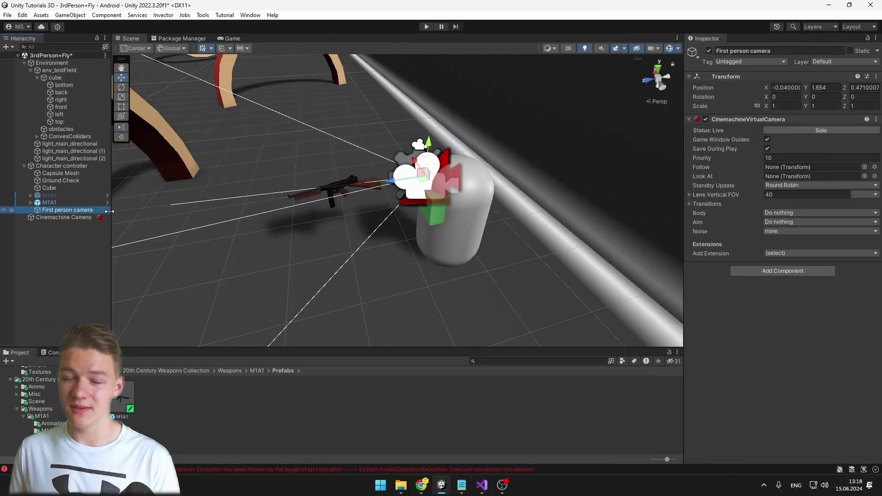
Duplicate the First person camera as the Aim camera and shift it sideways along X
right_drag(366, 197, 556, 196)
key(a)
key(w)
alt+drag(555, 197, 367, 163)
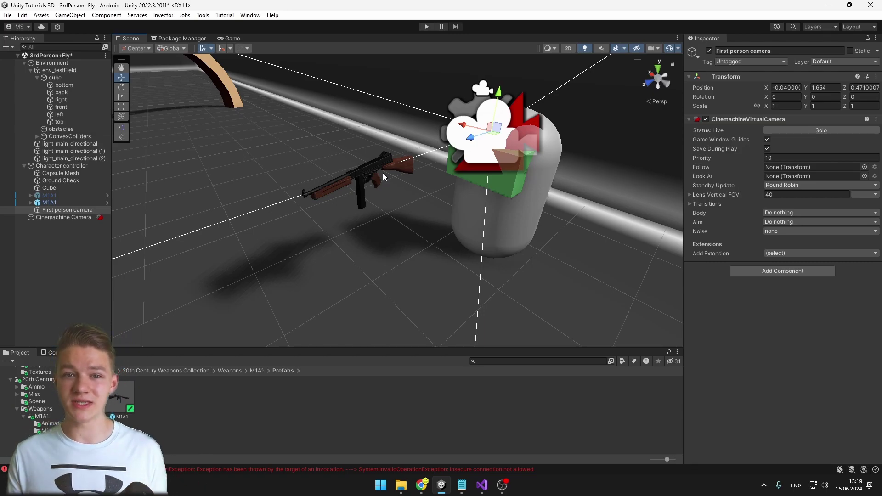
right_drag(464, 89, 423, 217)
key(ctrl+d)
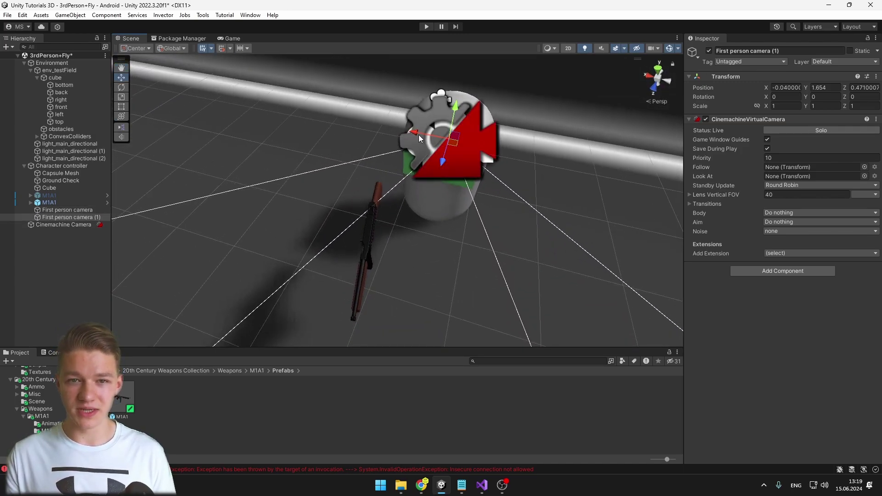
drag(421, 137, 332, 128)
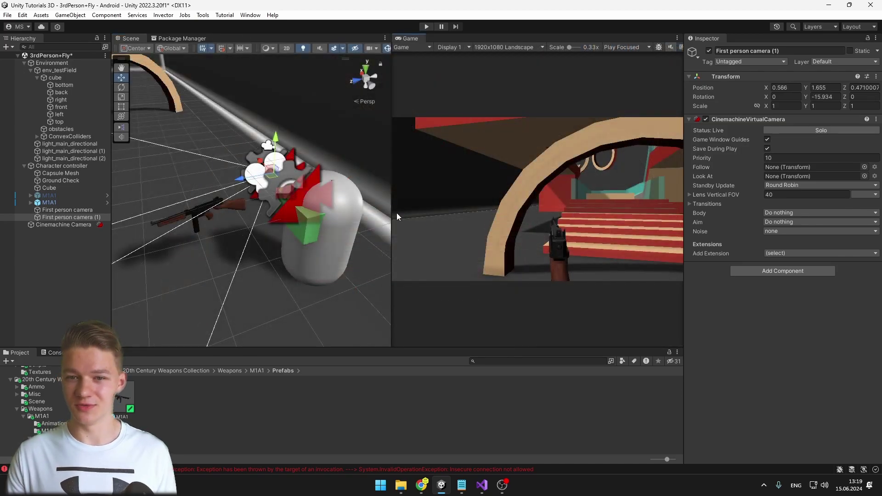
right_drag(342, 200, 321, 187)
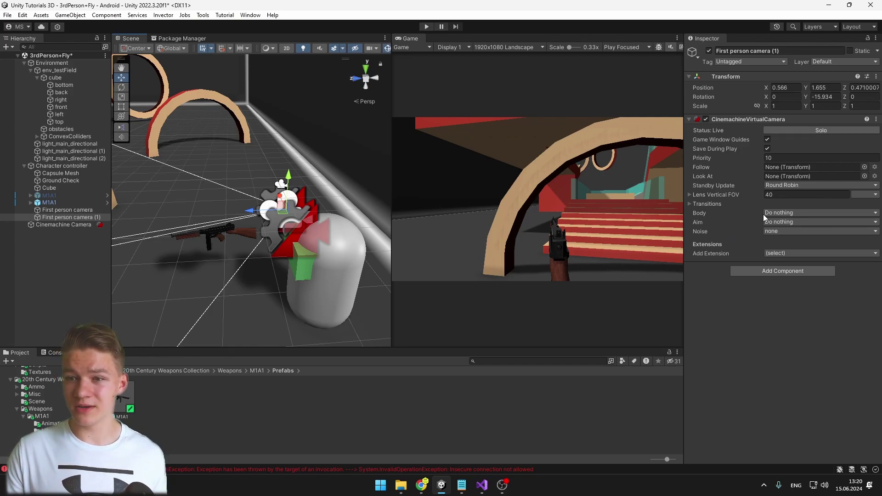
Narrow the Aim camera's vertical FOV to 28.27 and add Handheld_normal_mild noise, amplitude gain 0.62
click(780, 222)
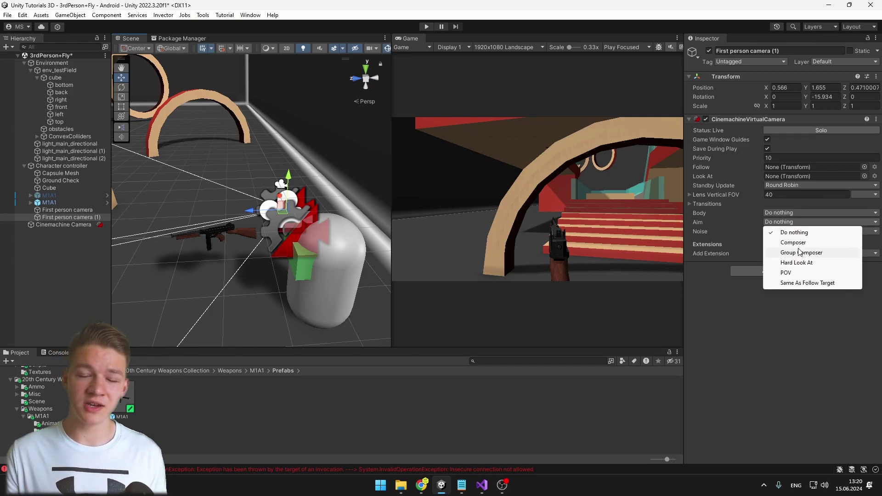
click(750, 318)
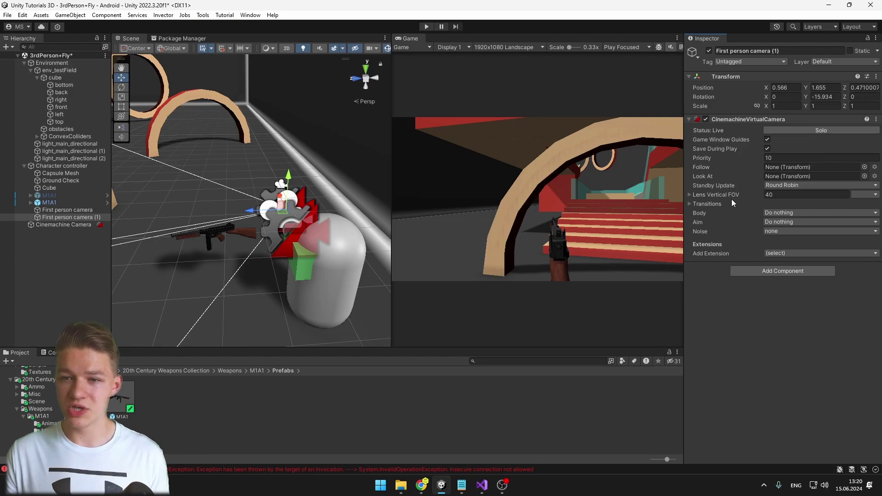
drag(739, 194, 579, 185)
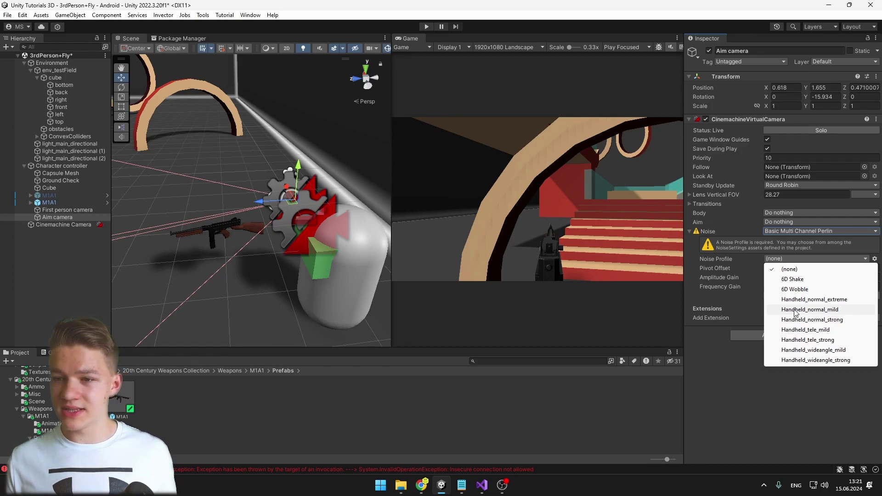
click(829, 312)
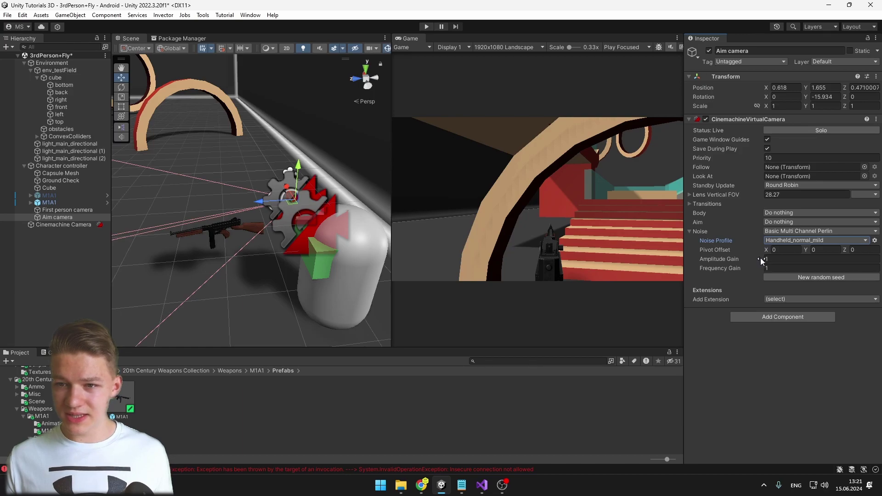
drag(753, 262, 745, 262)
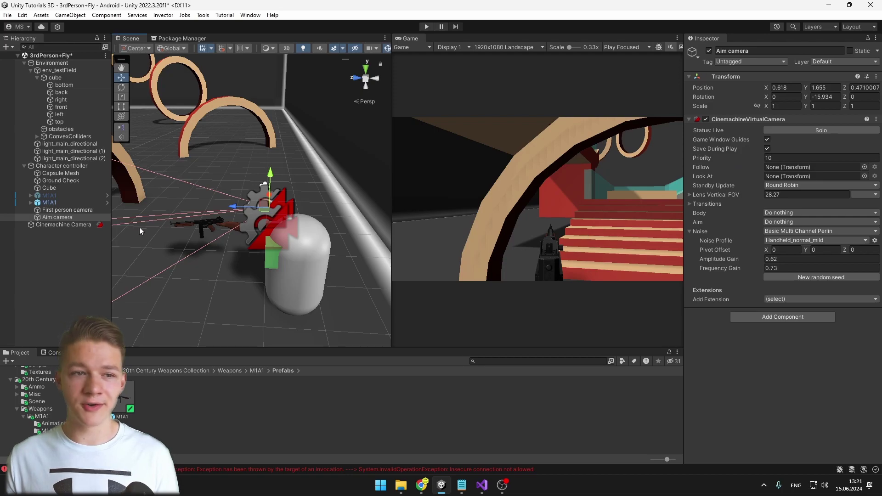
Set the Aim camera's Priority to 5, dock the Game view beside the Scene view, and enter Play mode
click(51, 218)
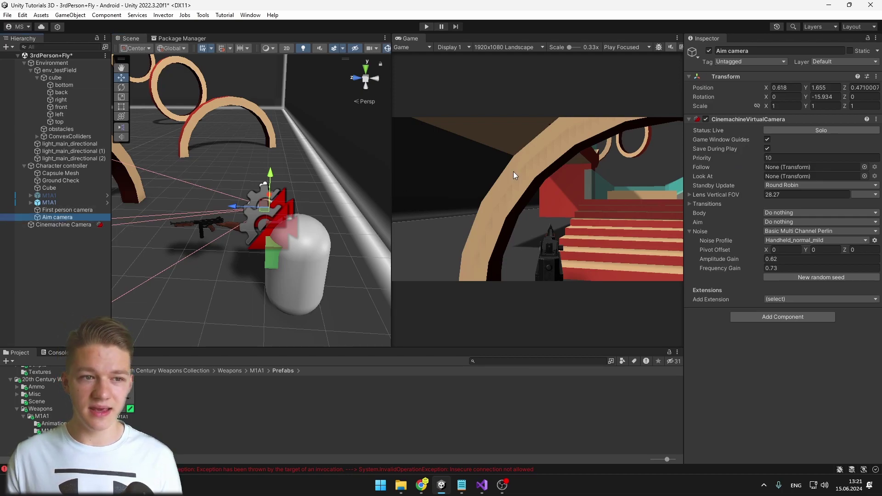
click(781, 158)
text(5)
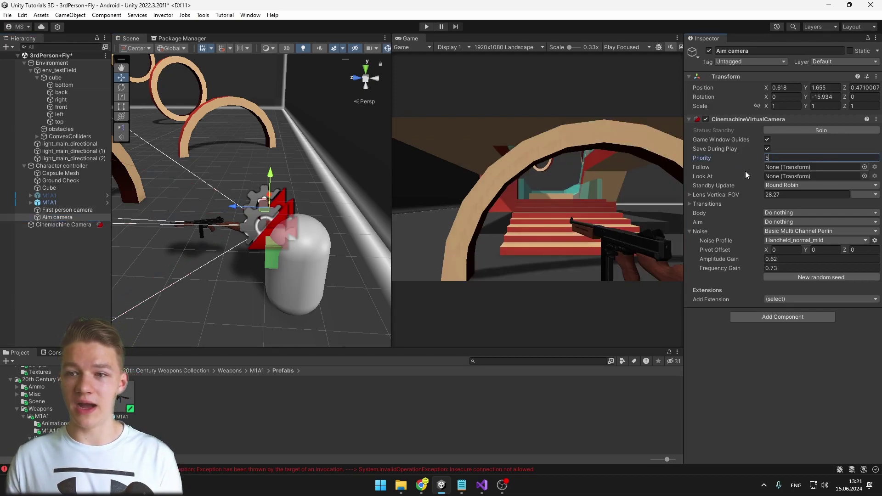
click(61, 210)
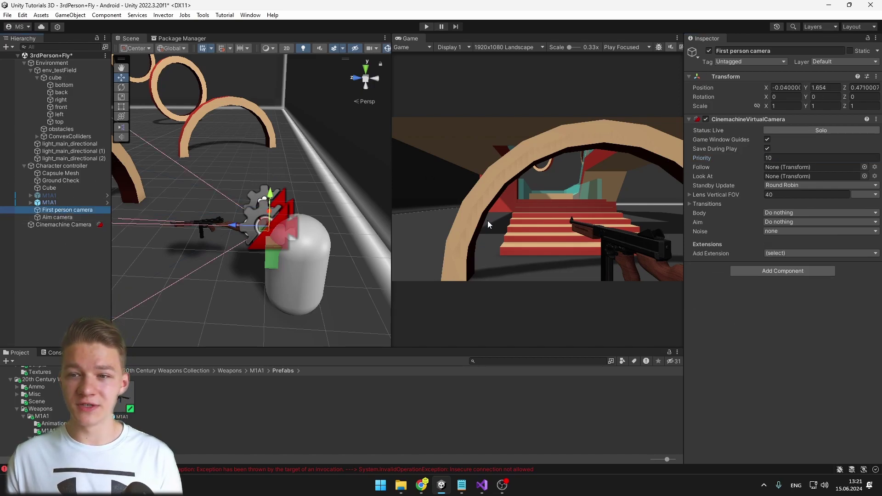
drag(410, 38, 183, 40)
click(426, 26)
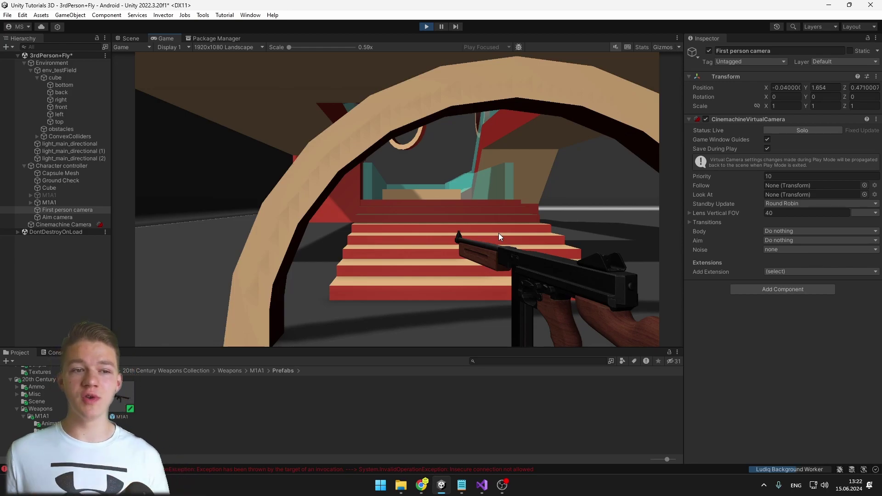
Raise the Aim camera's Priority to 15 to see the blend, then restore it to 5
click(63, 217)
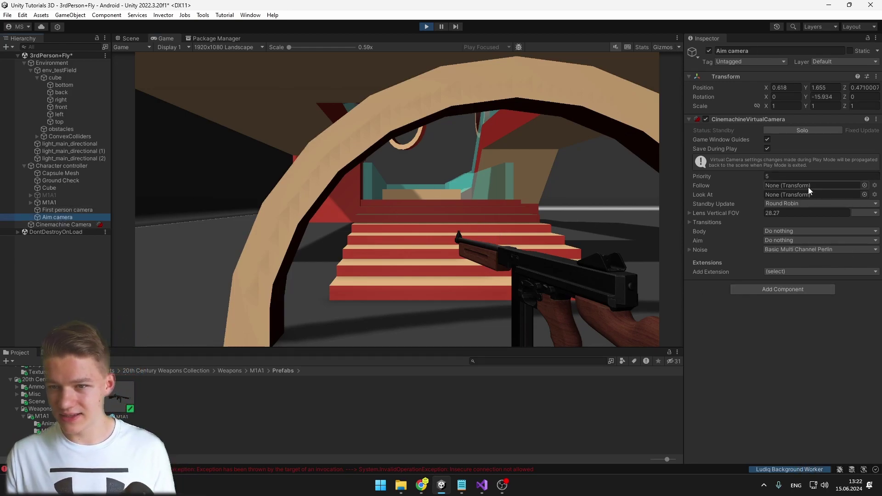
click(795, 177)
text(15)
key(Return)
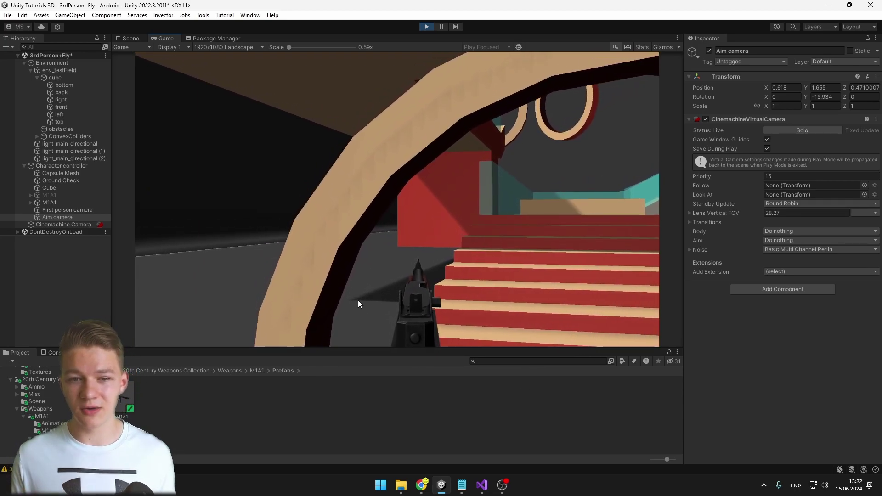
click(792, 176)
text(5)
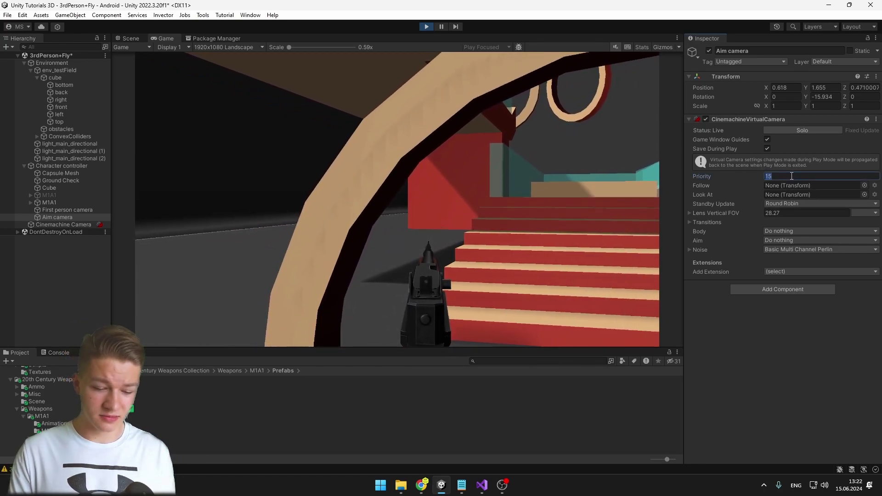
key(Return)
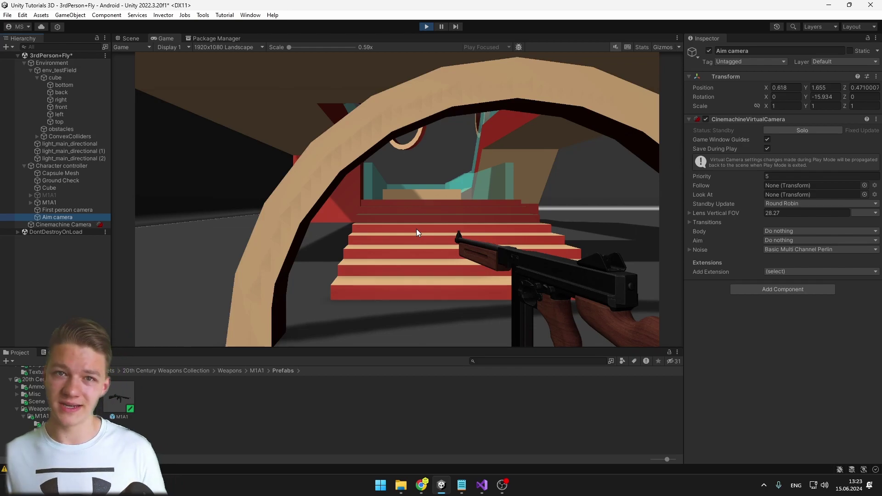
Create and save a custom blends asset on the Cinemachine Brain
click(71, 224)
scroll(732, 413, down, 5)
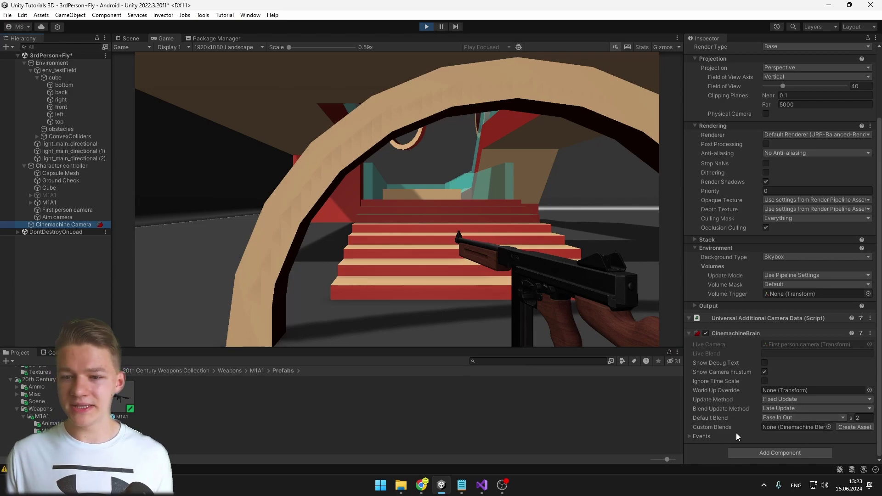
click(855, 427)
click(643, 360)
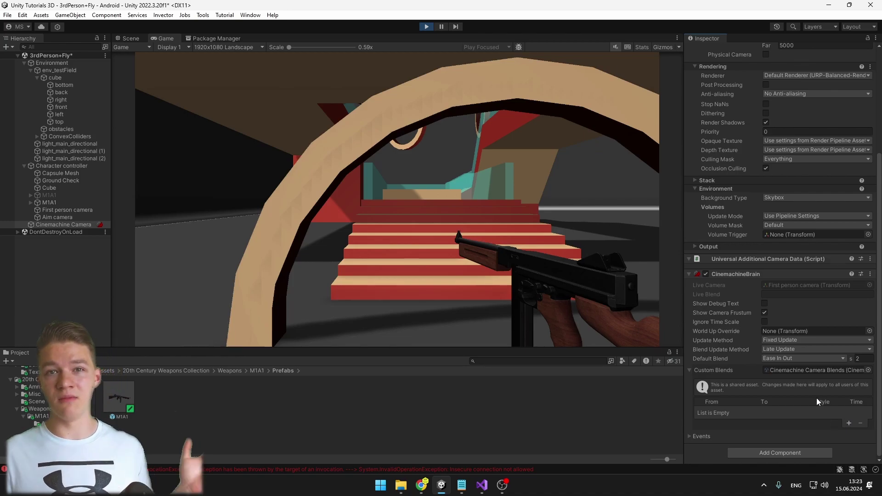
Add two blend rows: First person camera → Aim camera, and Aim camera → First person camera
click(848, 423)
click(848, 423)
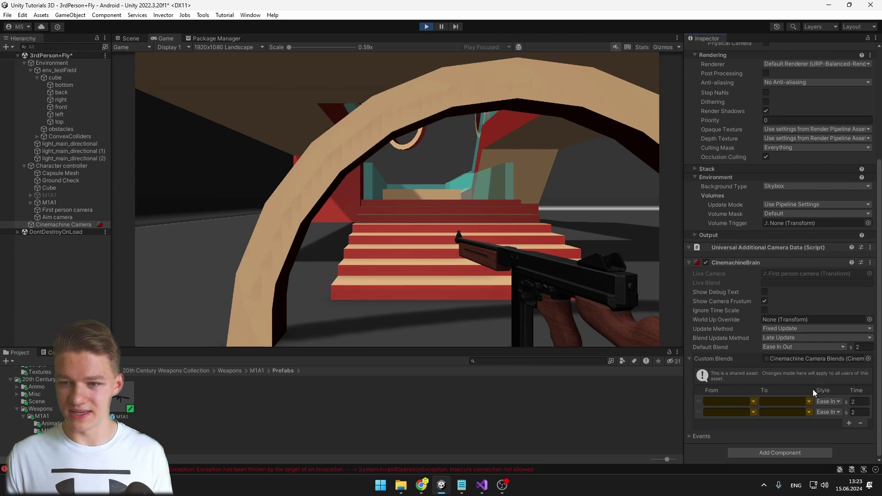
click(746, 402)
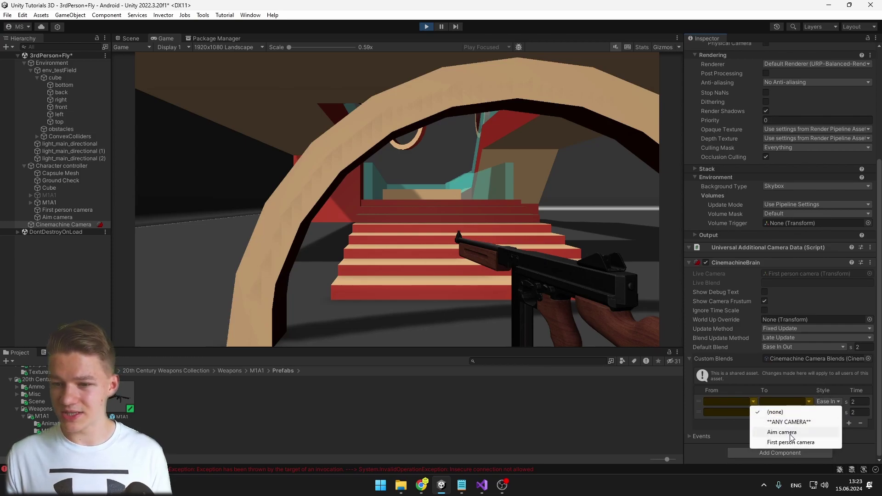
click(774, 443)
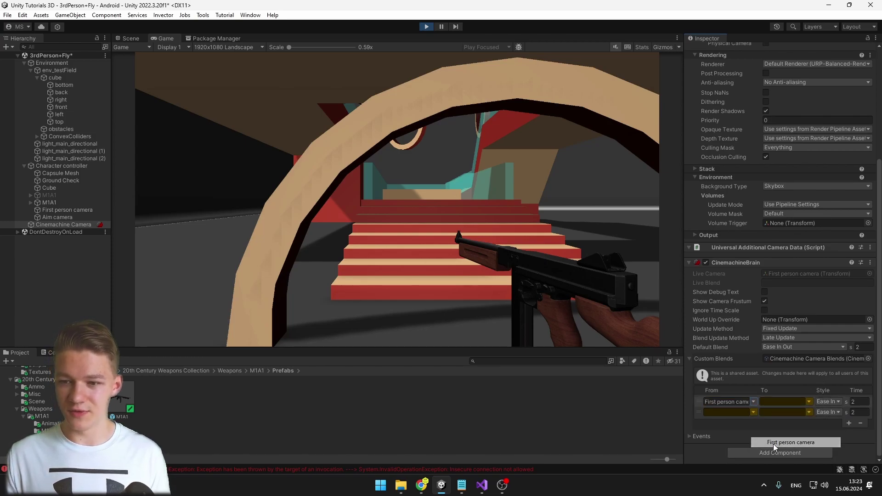
click(791, 403)
click(813, 432)
click(753, 412)
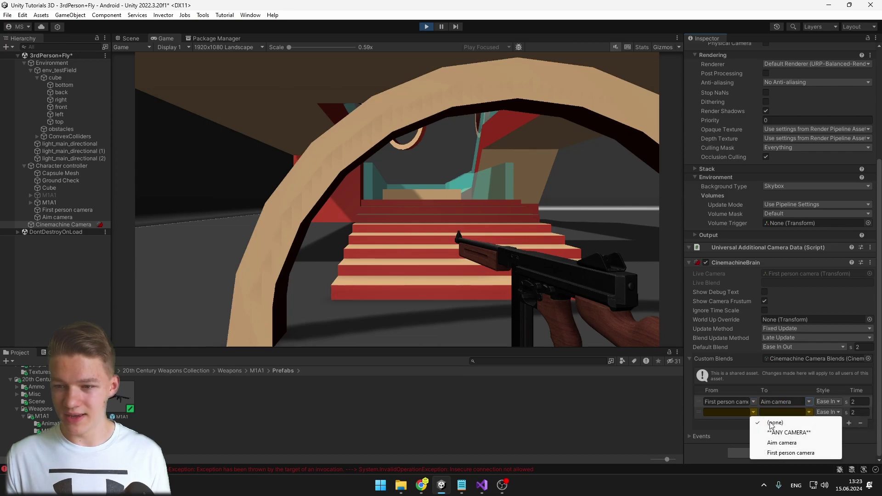
click(799, 443)
click(809, 412)
click(830, 453)
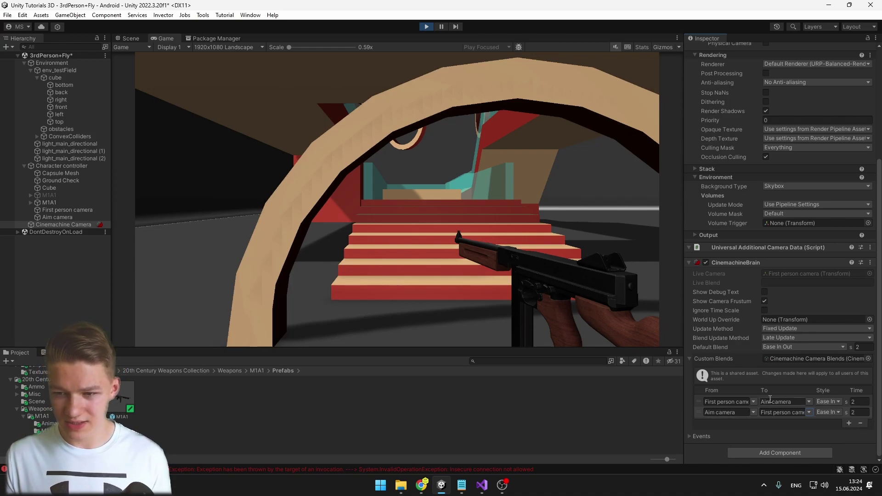
Set blend times to 0.5 and 1 seconds, with Hard Out style on the second blend
click(863, 402)
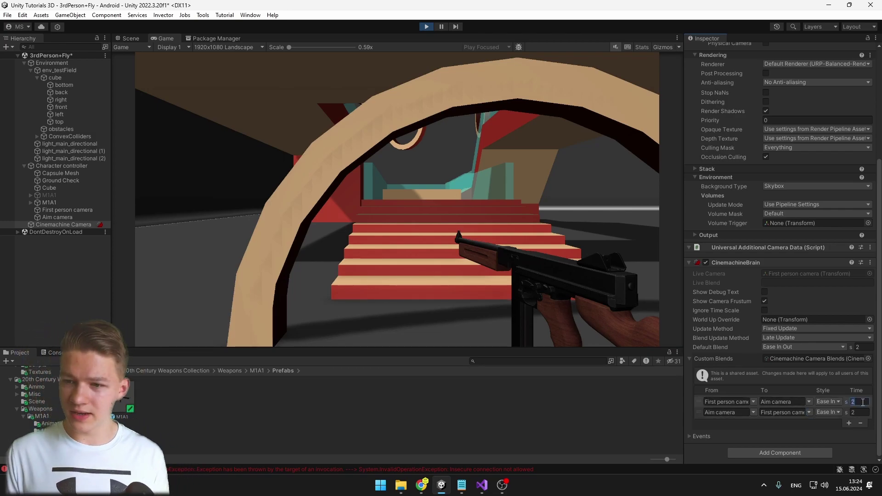
text(0.5)
click(860, 412)
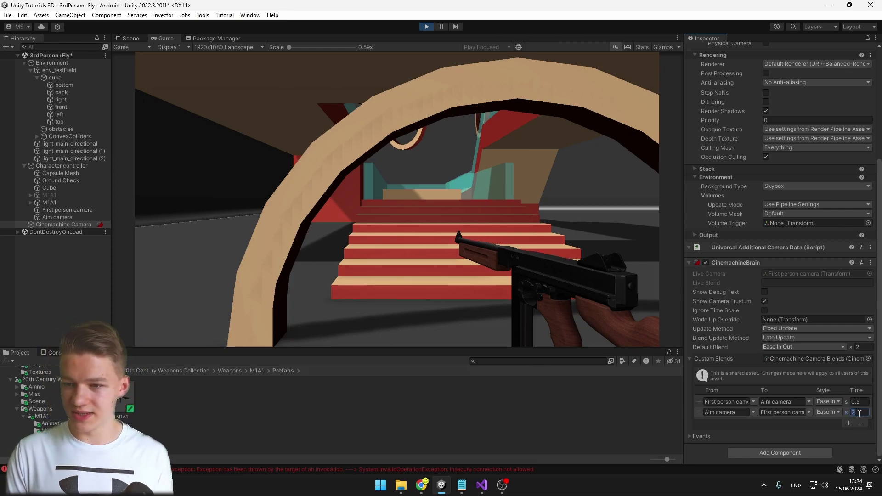
text(1)
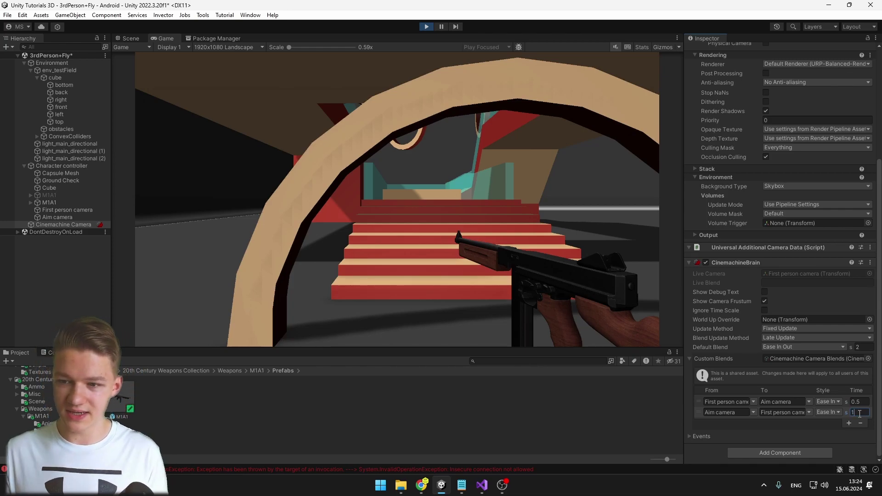
click(829, 402)
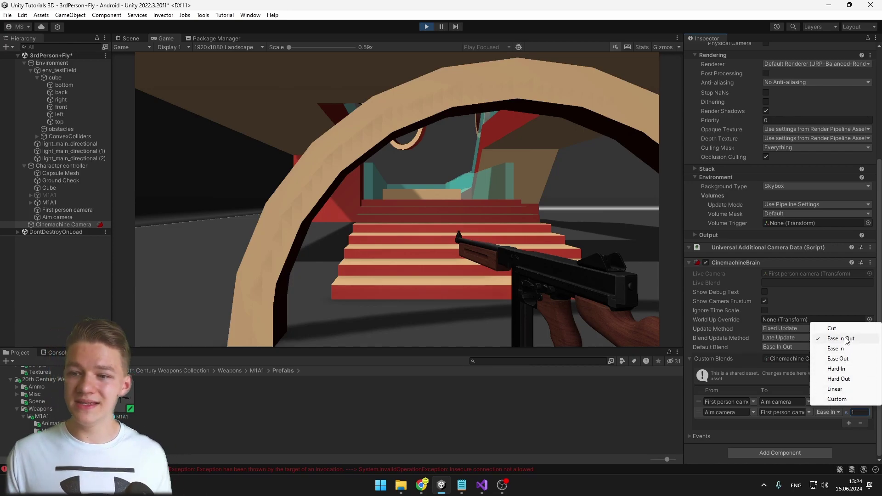
click(827, 412)
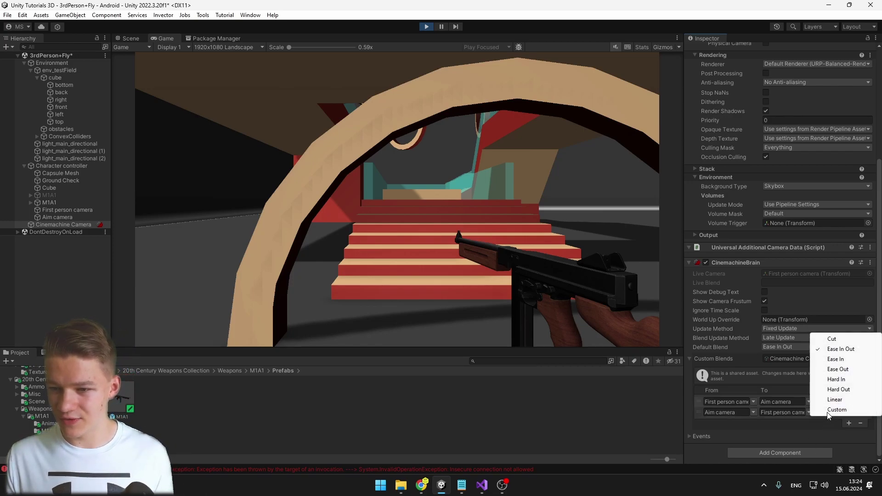
click(852, 390)
click(843, 440)
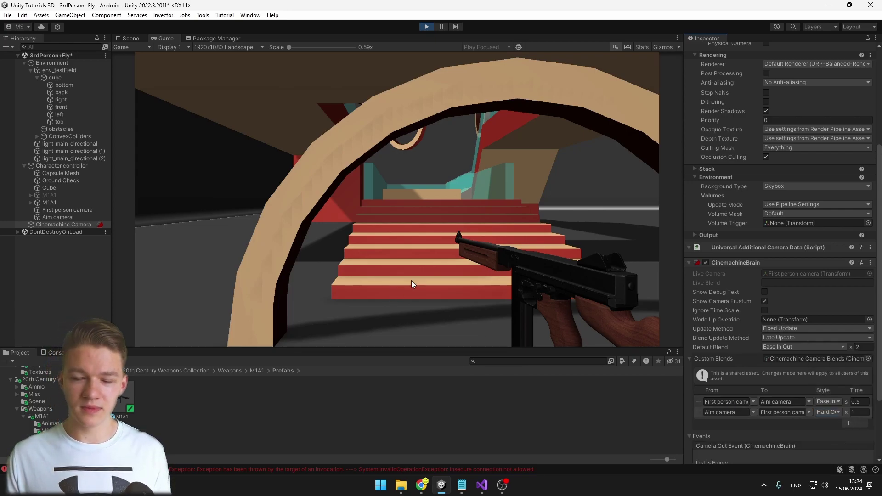
Try Aim camera Priority at 15 and 5, then drag the CinemachineCameraBlend script onto Character controller
click(59, 218)
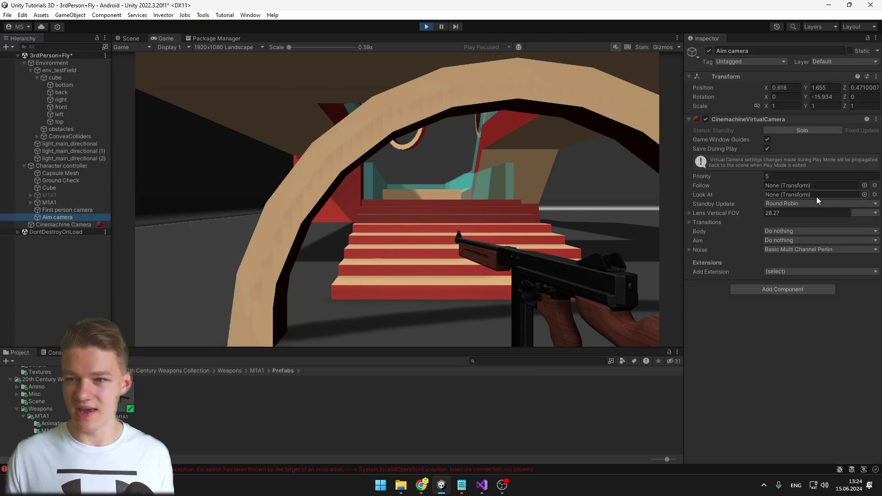
click(787, 175)
text(15)
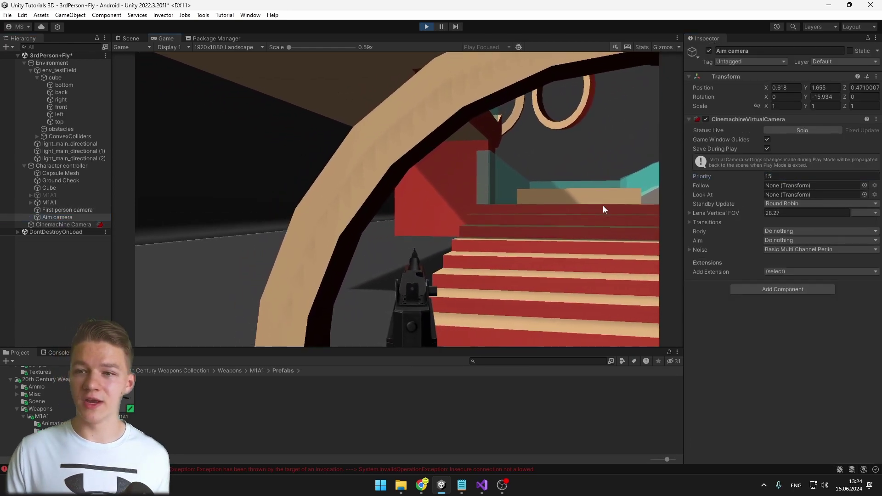
click(783, 177)
text(5)
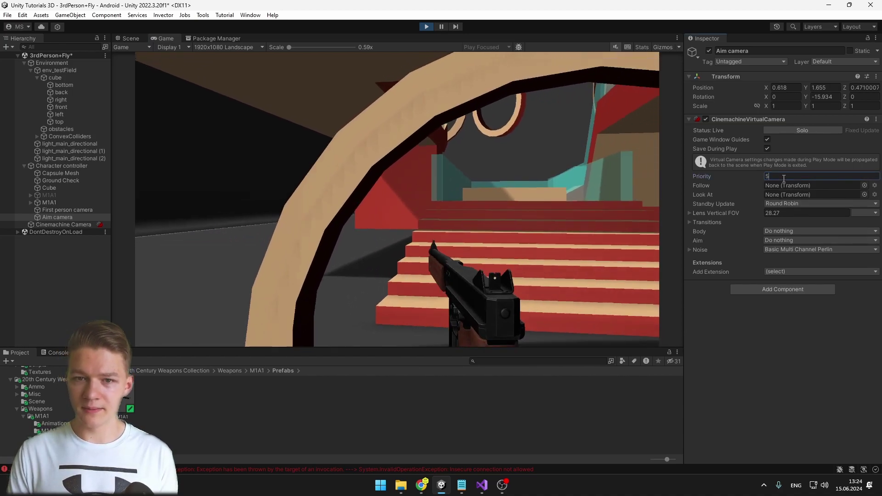
drag(783, 178, 716, 182)
text(15)
click(809, 175)
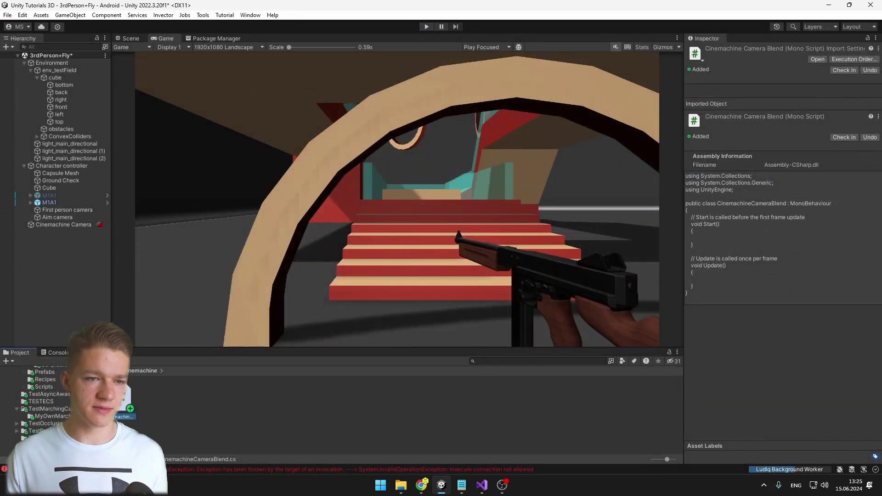
click(70, 166)
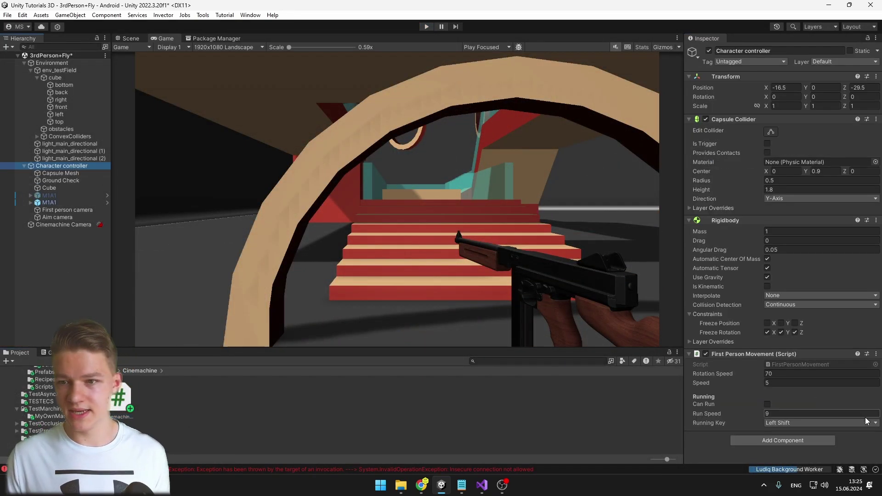
drag(681, 485, 721, 454)
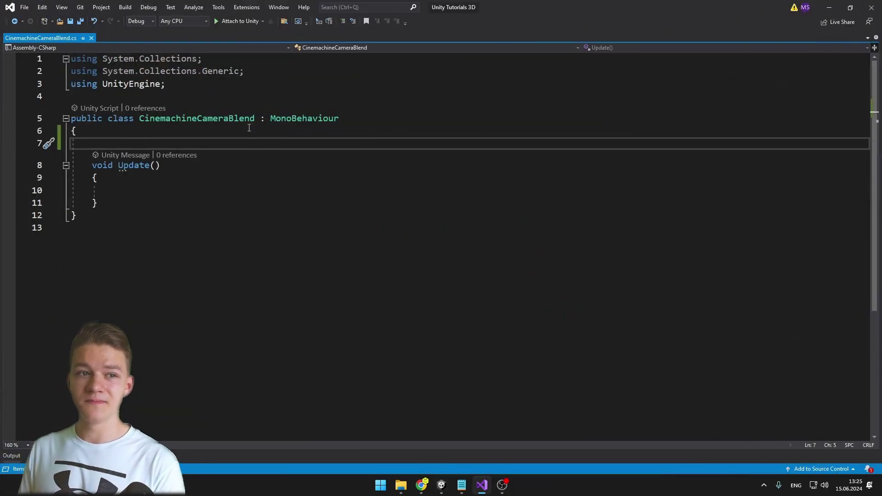
Add a 'using Cinemachine' import at the top of the script
click(202, 85)
key(Return)
text(using Cinemachine;)
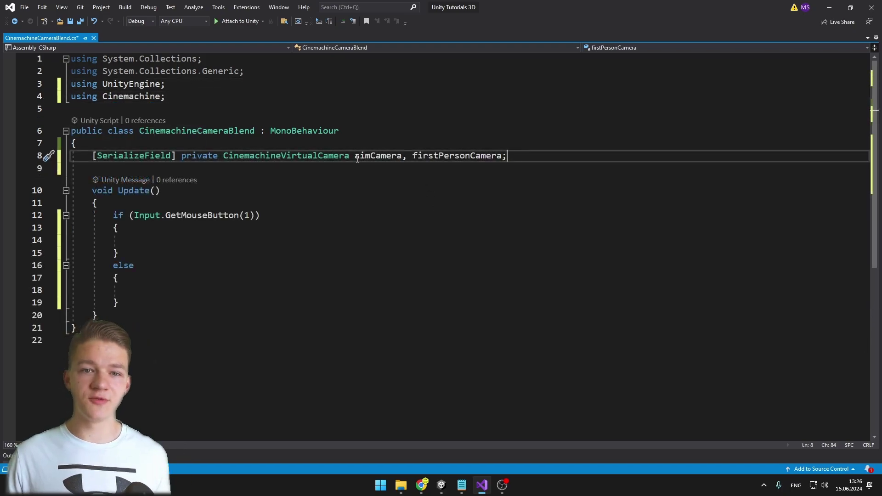
Walk through the aimCamera/firstPersonCamera fields and Update's 15/5 priority swap on GetMouseButton(1)
click(378, 155)
click(416, 152)
double_click(416, 154)
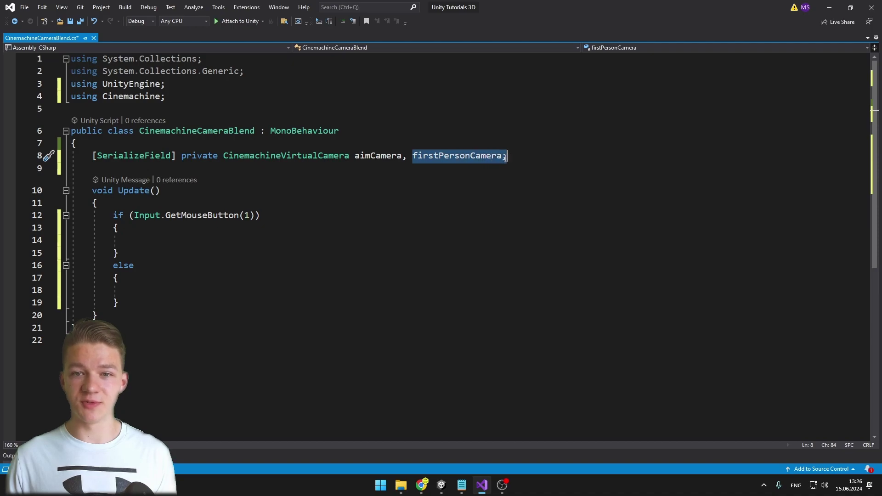
click(209, 196)
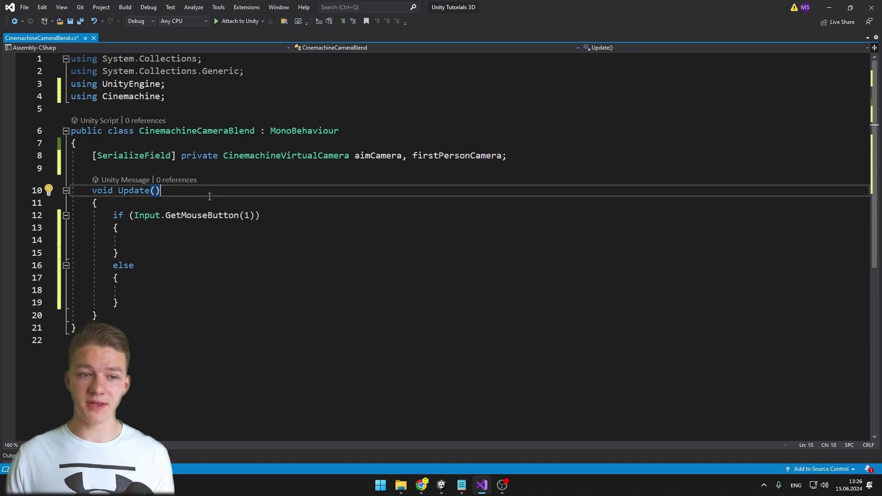
double_click(378, 156)
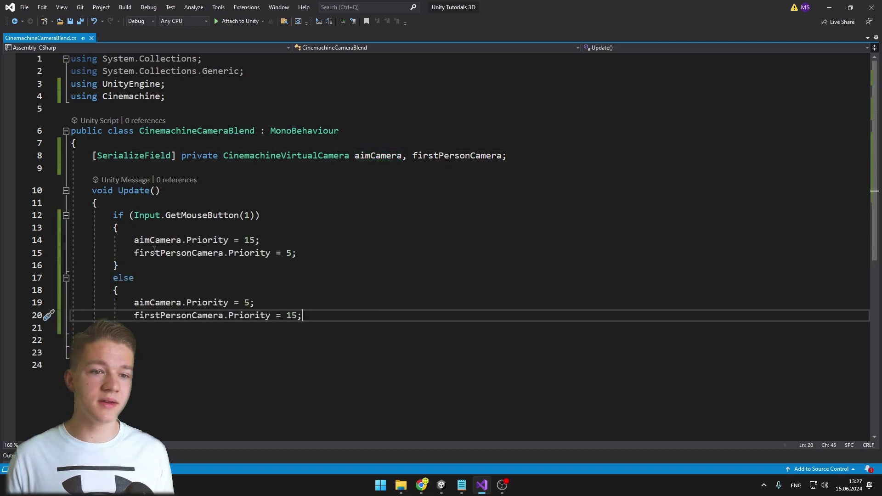
drag(134, 240, 276, 243)
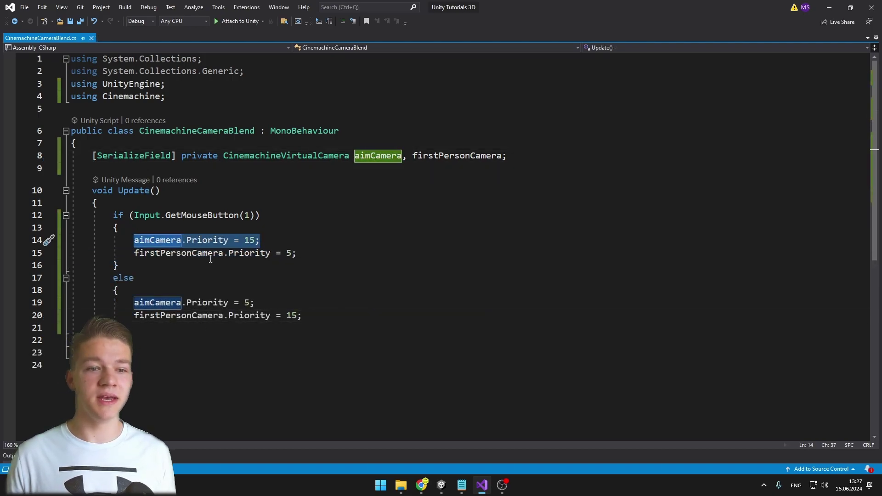
drag(134, 252, 315, 248)
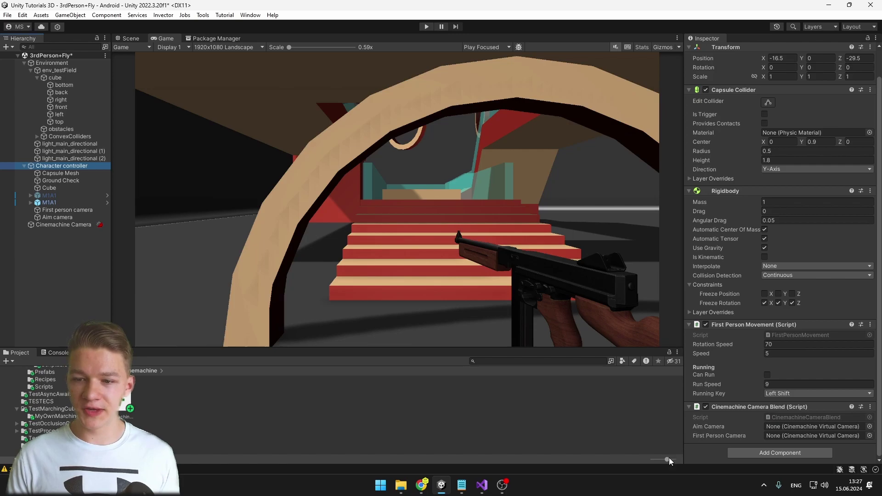
Assign Aim camera and First person camera to the blend script's fields
drag(57, 218, 790, 427)
drag(68, 210, 808, 436)
drag(808, 435, 808, 435)
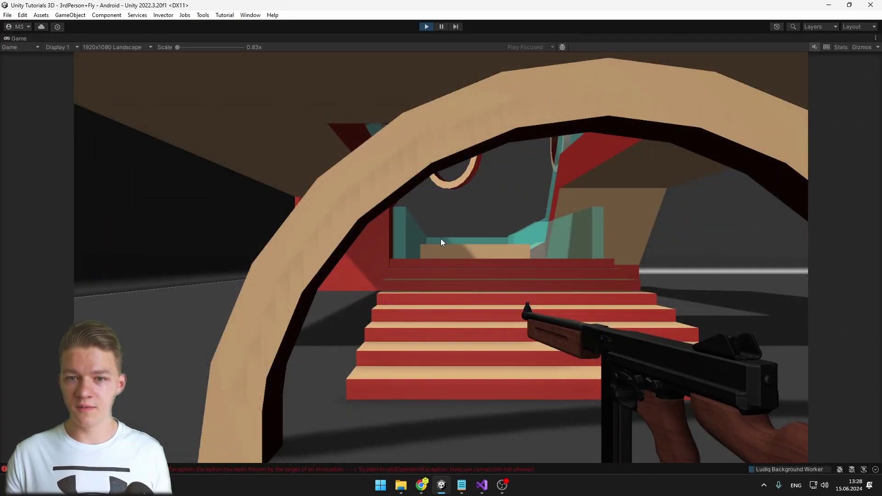
Play the game, walking around and right-clicking to blend in and out of the aim view
right_click(558, 199)
key(w)
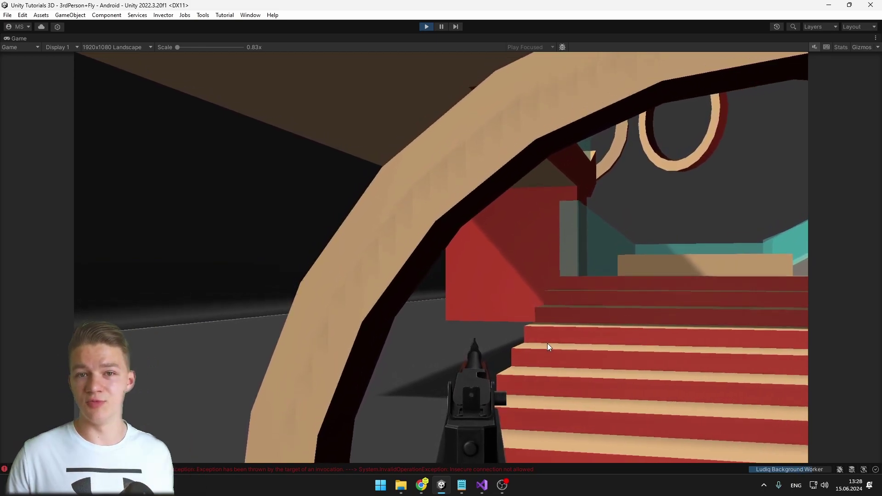
right_click(688, 239)
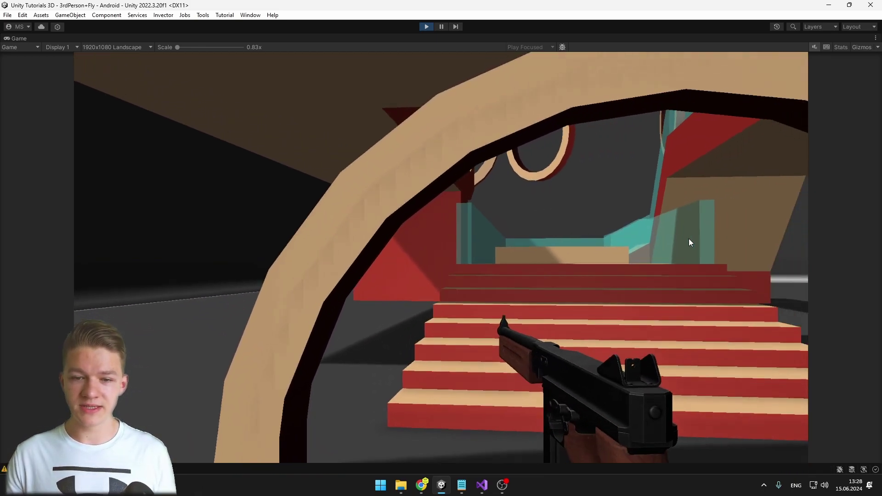
key(s)
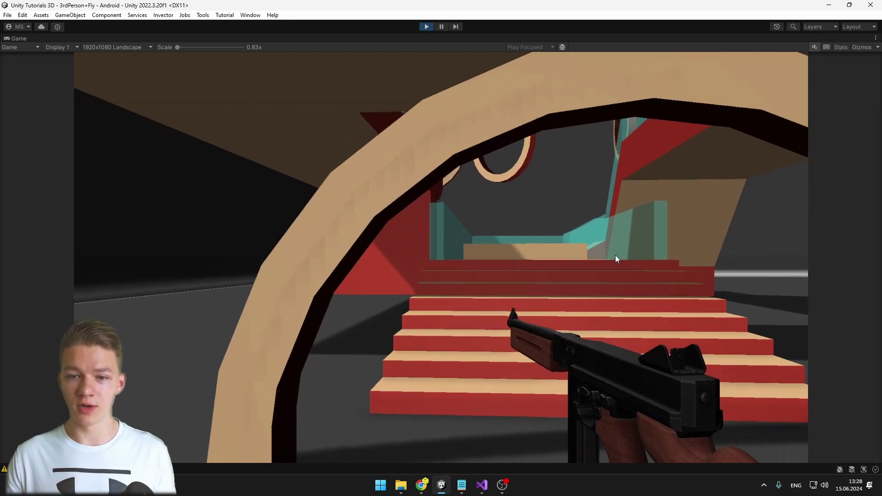
right_click(626, 256)
right_click(613, 262)
right_click(614, 263)
right_click(618, 265)
right_click(619, 264)
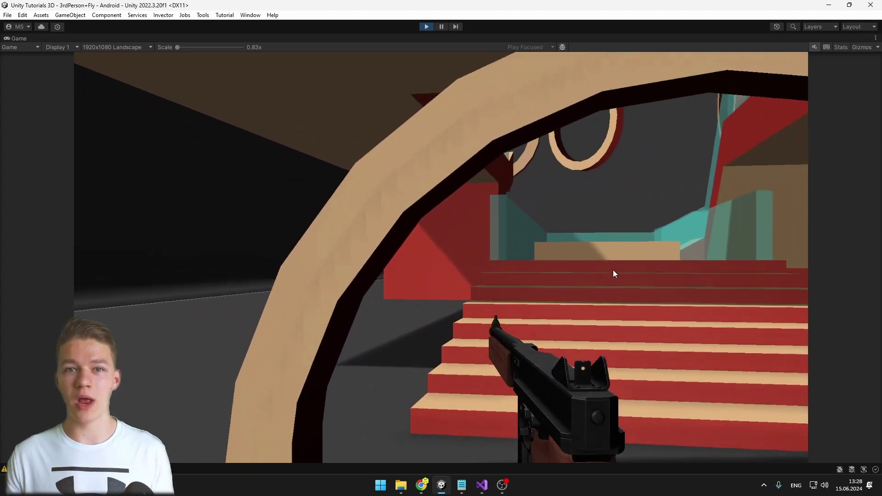